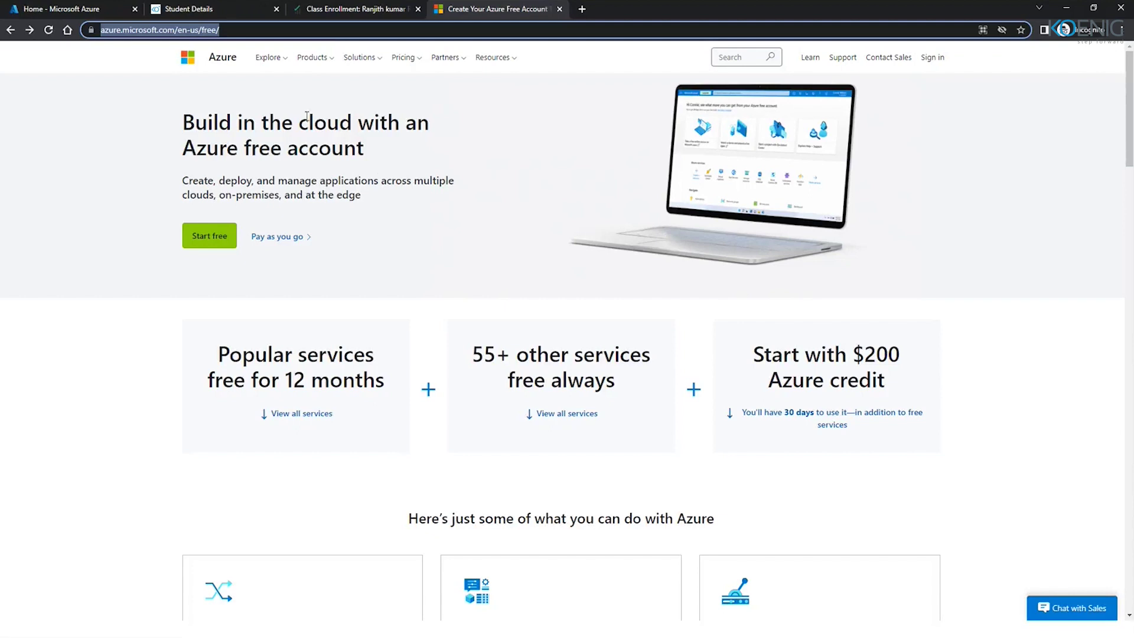
# Compare the $200 credit offer on the Azure free account page with the tenant description on the Azure AD concepts slide.
pyautogui.click(231, 245)
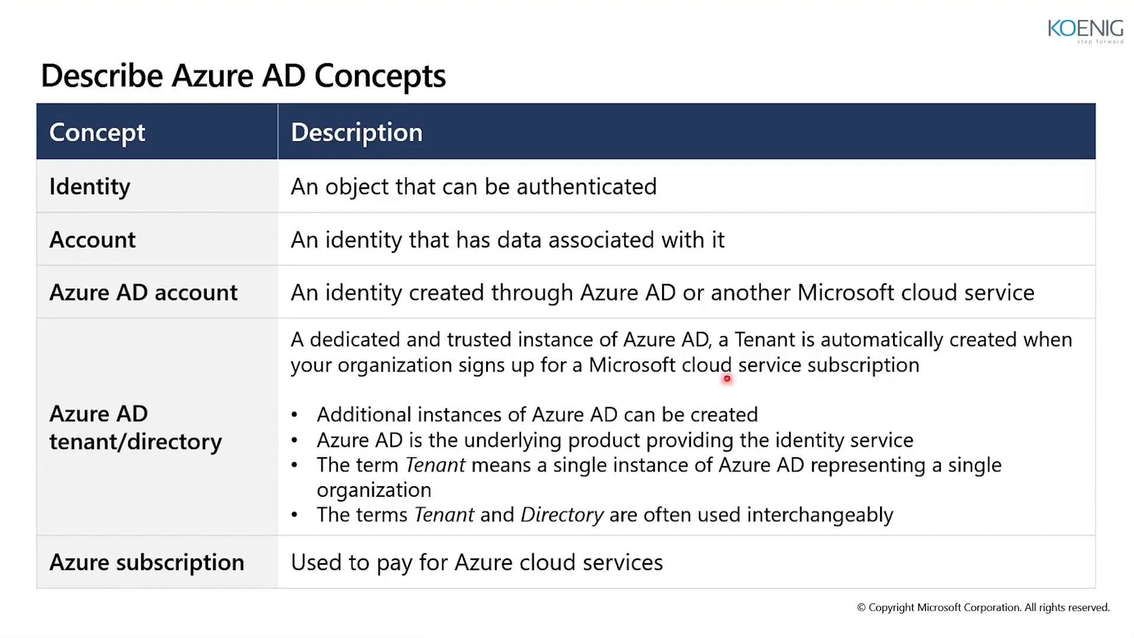
pyautogui.hotkey('alt', 'Tab')
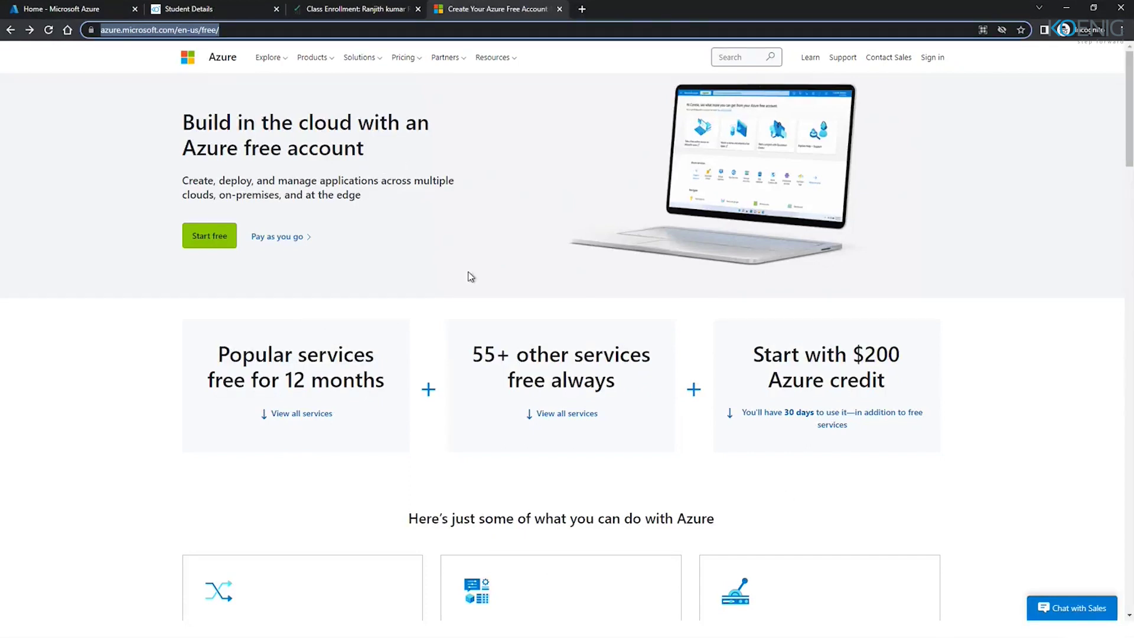
pyautogui.moveTo(757, 350); pyautogui.dragTo(913, 383)
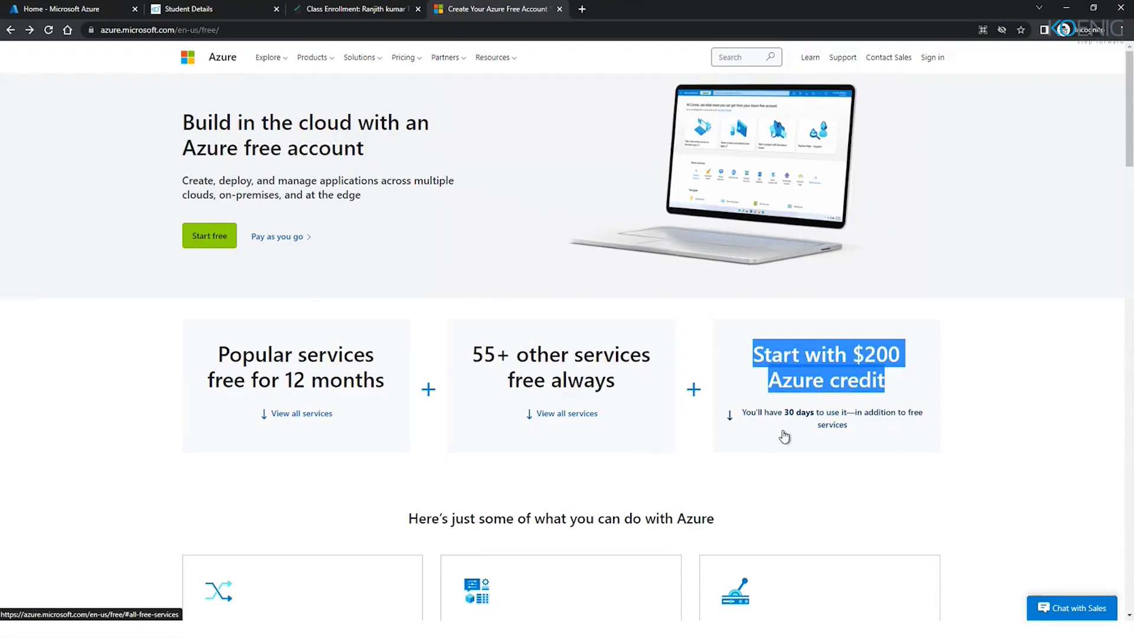
pyautogui.hotkey('alt', 'Tab')
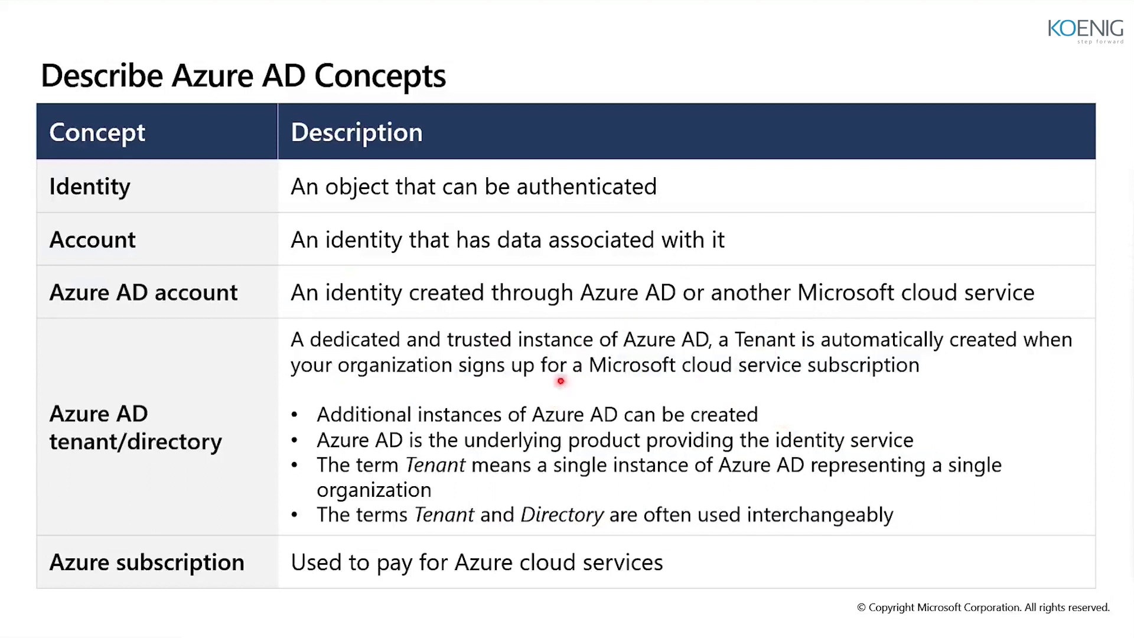
pyautogui.hotkey('alt', 'Tab')
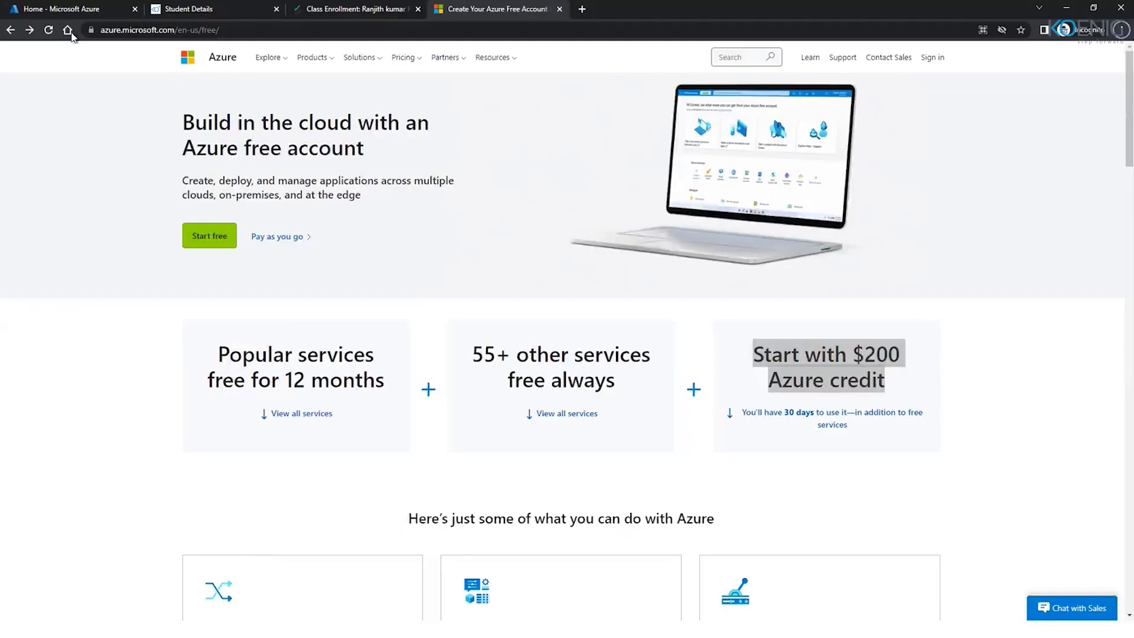
# Switch to the Azure portal, check the signed-in account's directory details, and find and open Azure Active Directory by searching for "aad".
pyautogui.hotkey('ctrl', 'Tab')
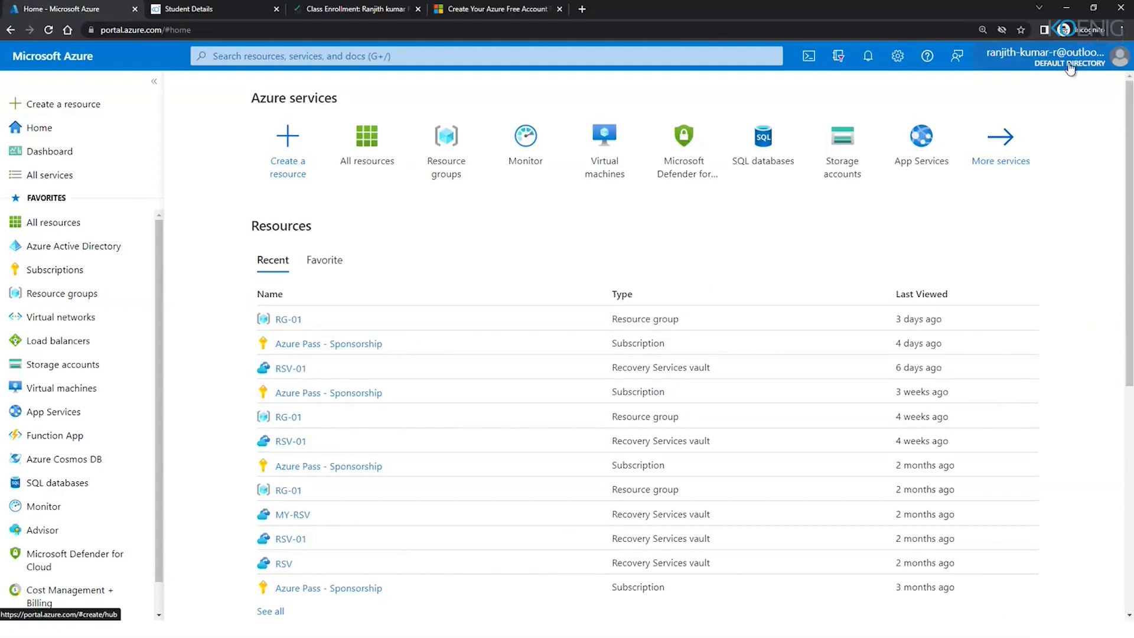
pyautogui.moveTo(1069, 68)
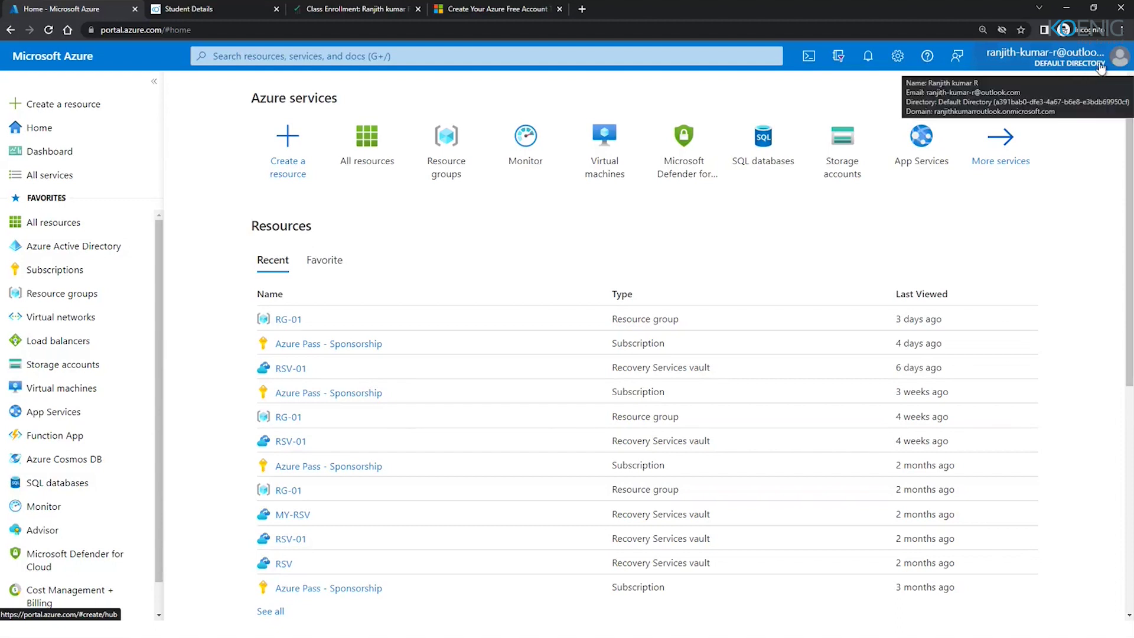
pyautogui.click(422, 57)
pyautogui.write('aad')
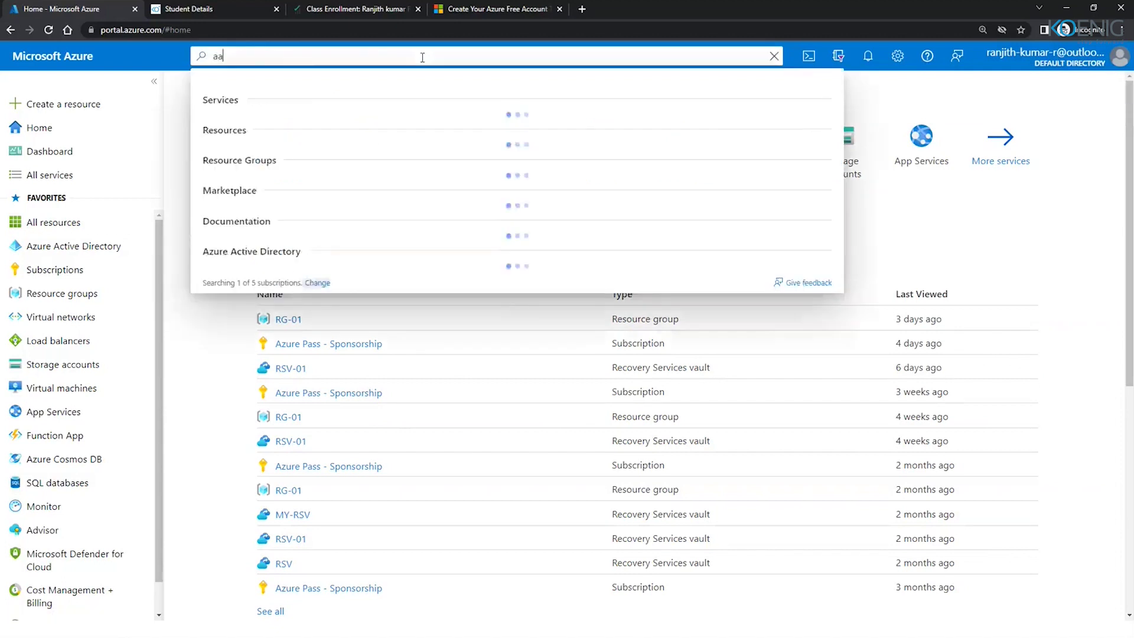
pyautogui.doubleClick(223, 67)
pyautogui.click(218, 66)
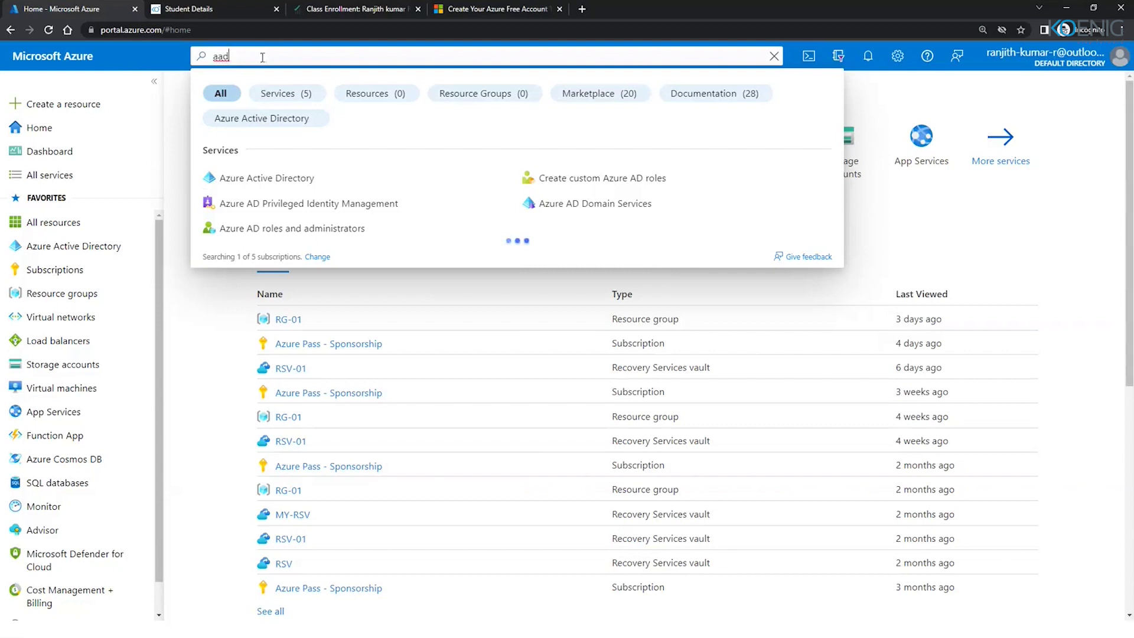
pyautogui.doubleClick(225, 59)
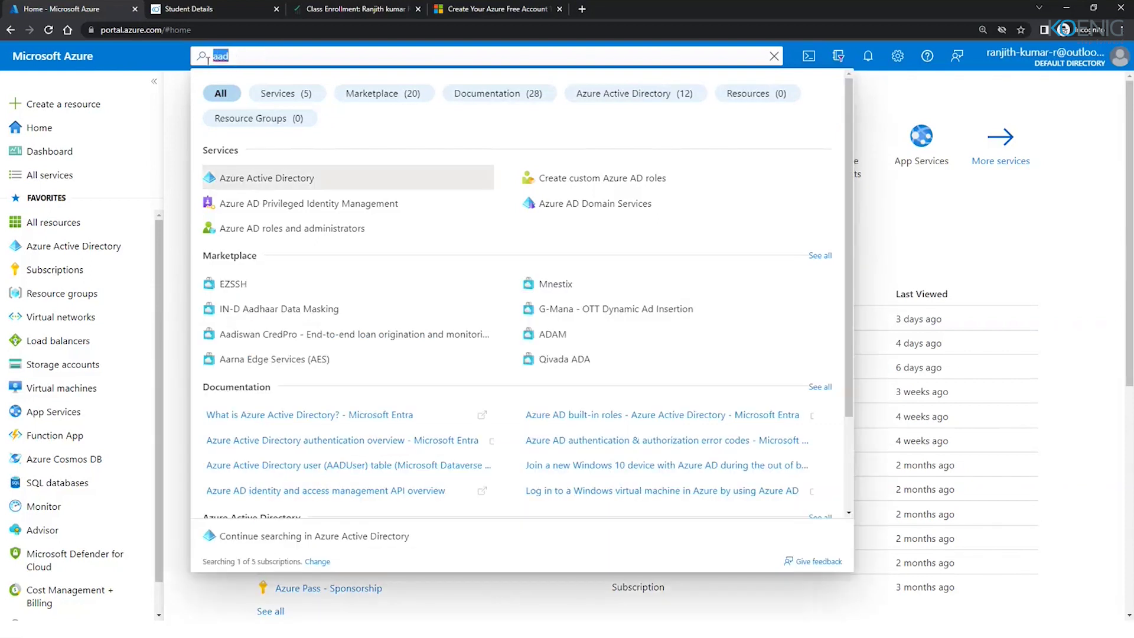
pyautogui.click(266, 178)
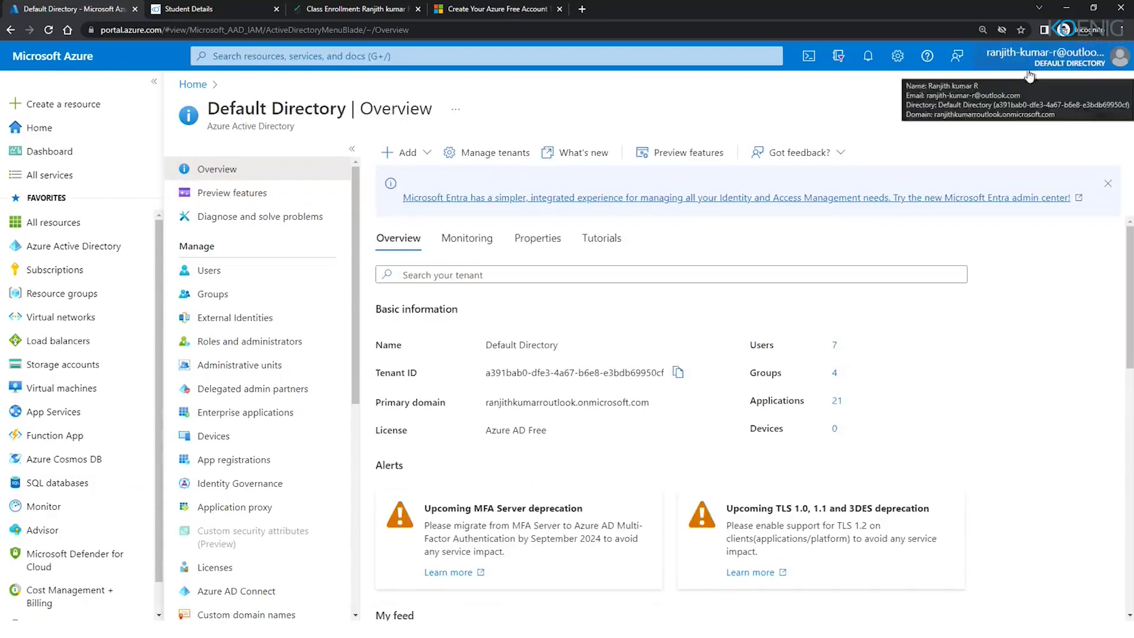
# Examine the default directory's name and both parts of its primary domain, with a look back at the free account page.
pyautogui.moveTo(561, 344); pyautogui.dragTo(485, 345)
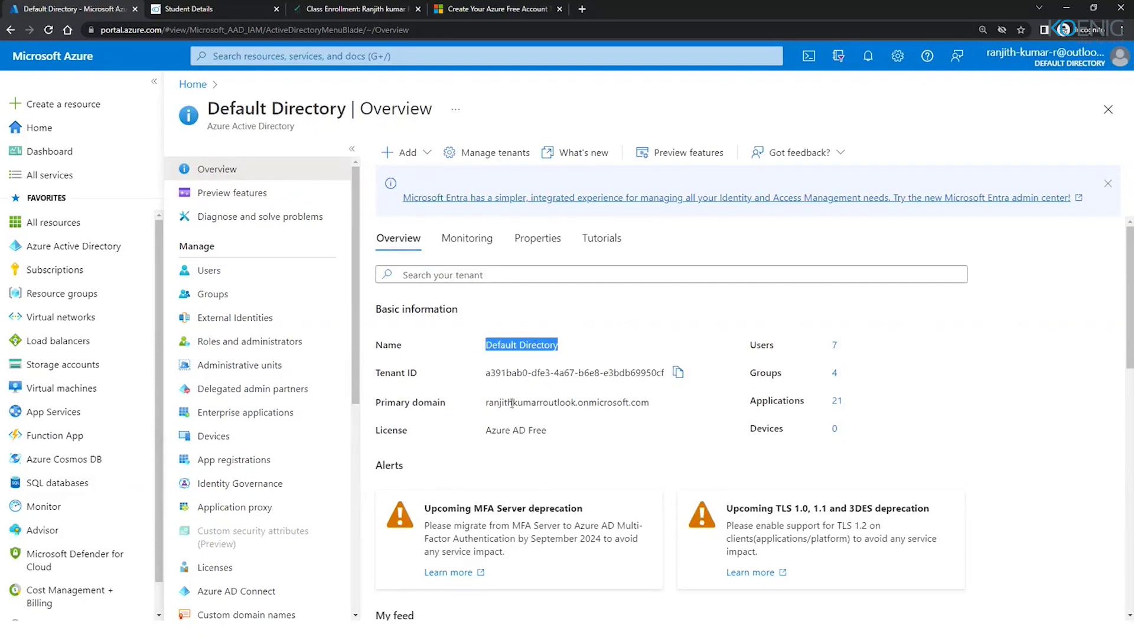
pyautogui.moveTo(485, 404); pyautogui.dragTo(653, 405)
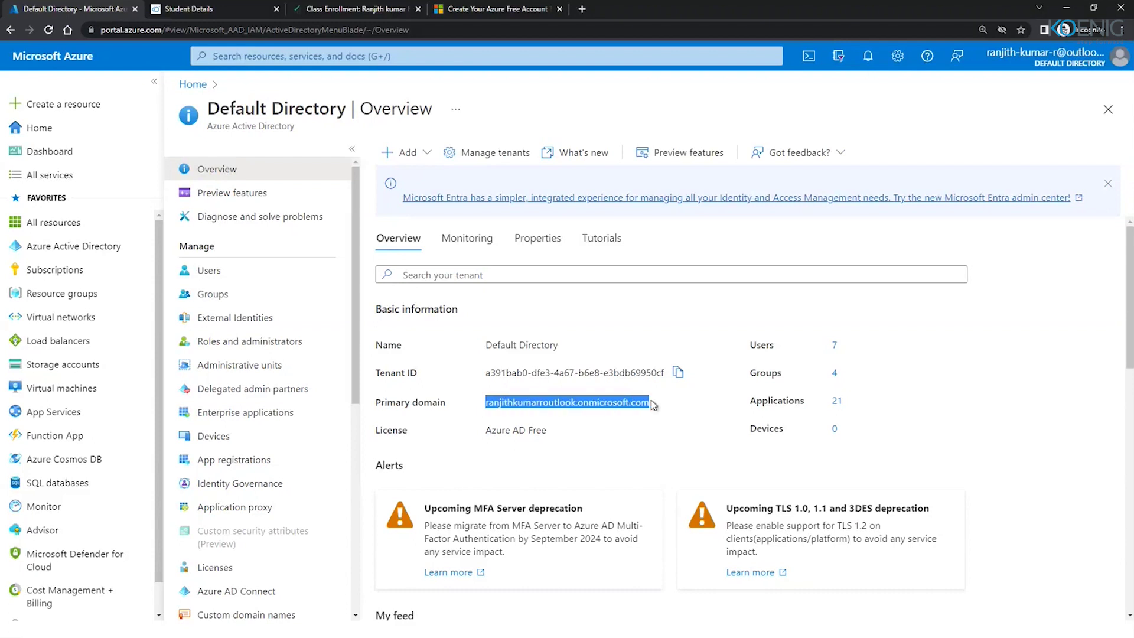
pyautogui.click(493, 7)
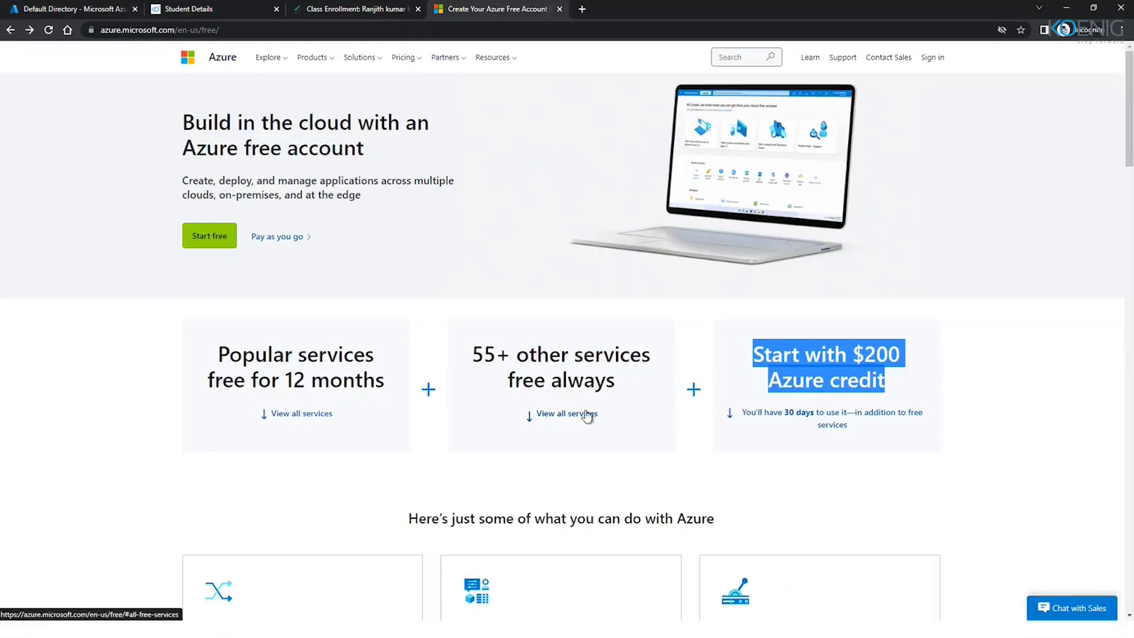
pyautogui.click(59, 9)
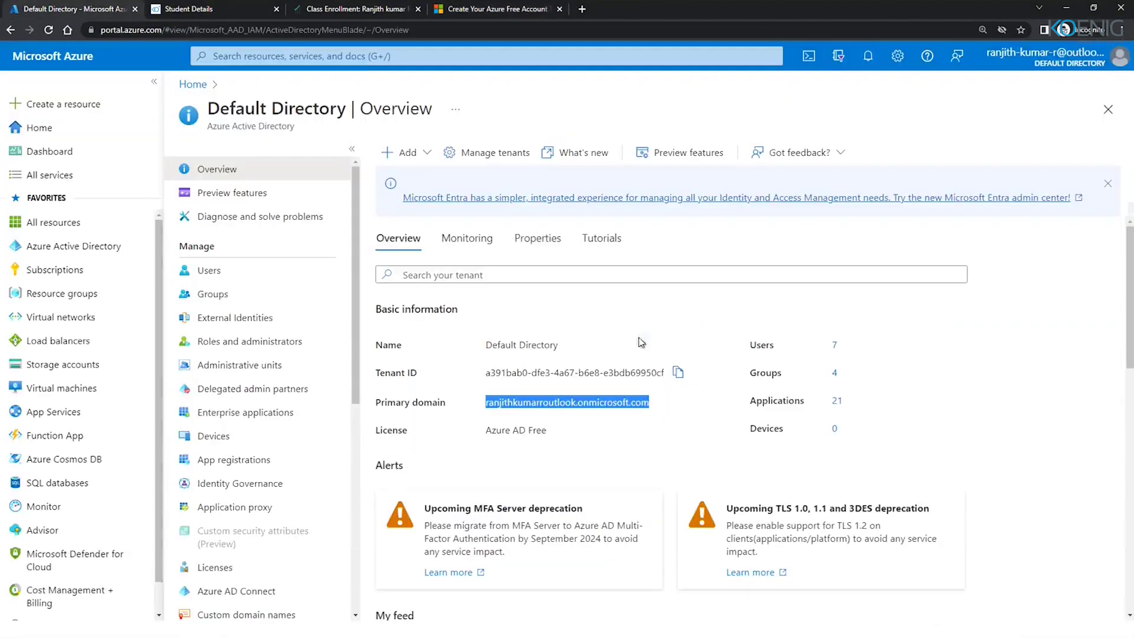
pyautogui.click(486, 409)
pyautogui.moveTo(485, 406); pyautogui.dragTo(577, 402)
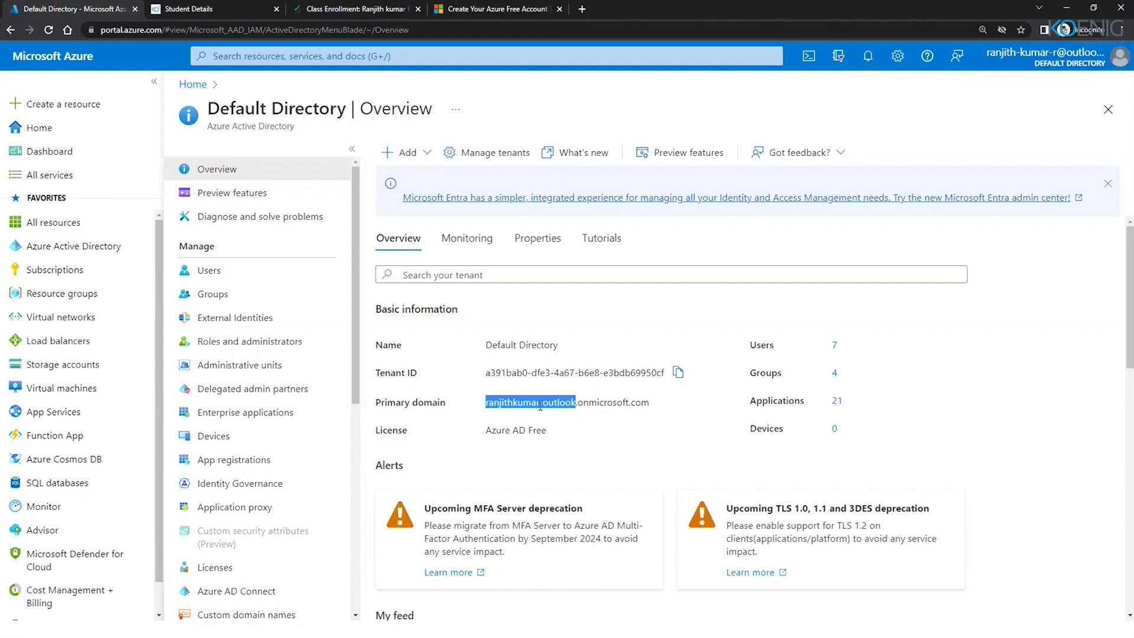
pyautogui.moveTo(654, 408); pyautogui.dragTo(579, 407)
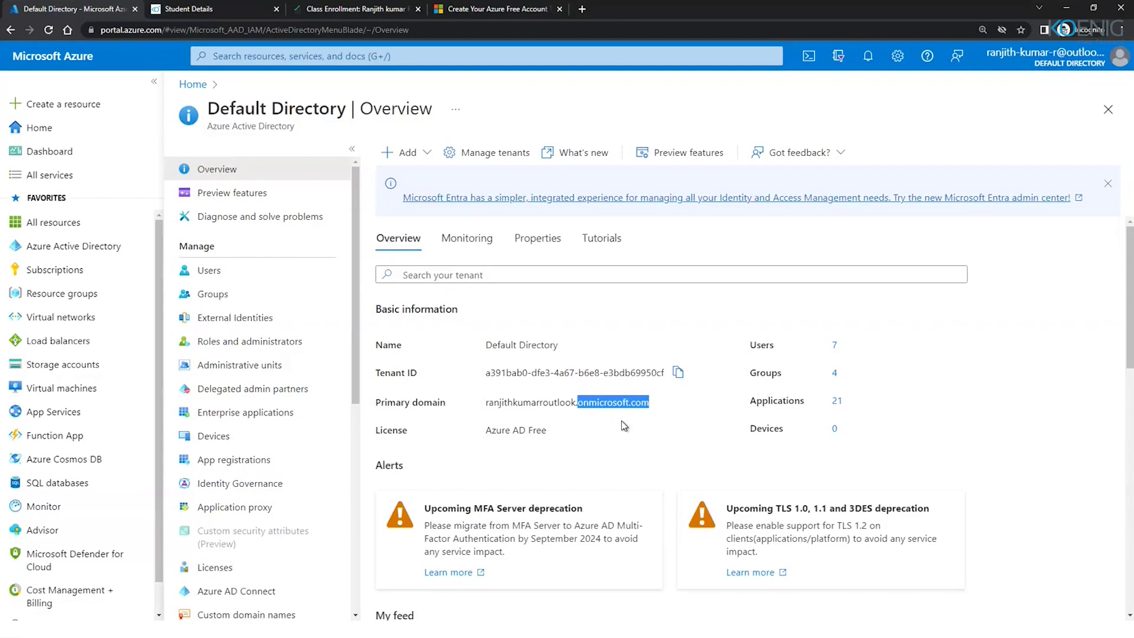
# Revisit the free account page and examine the default directory's tenant ID, primary domain prefix and license.
pyautogui.click(499, 9)
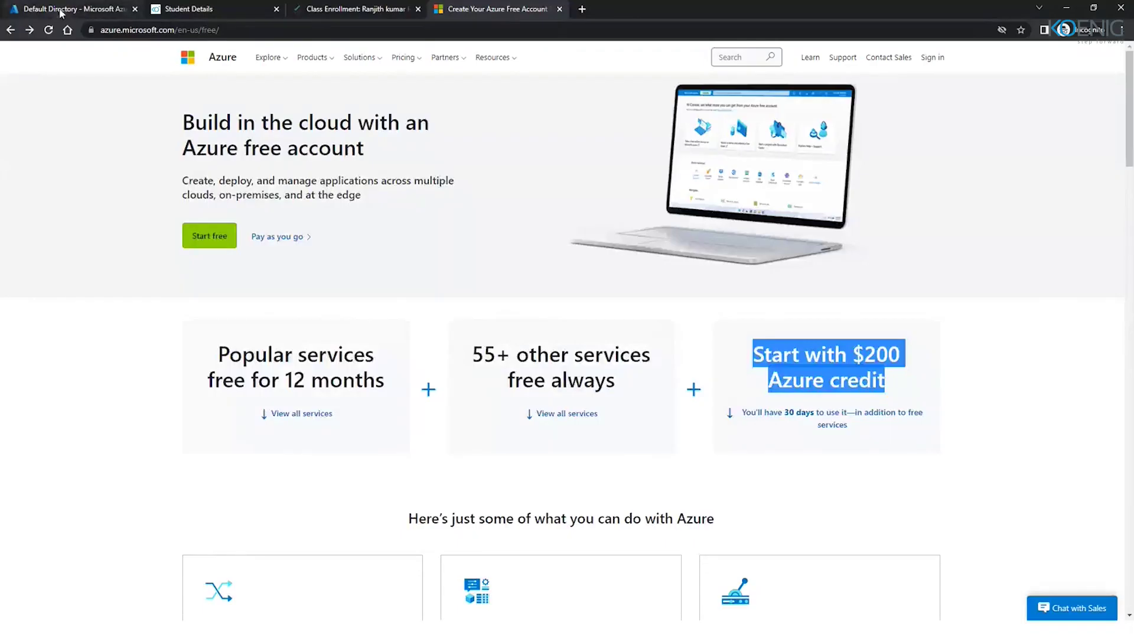
pyautogui.click(59, 8)
pyautogui.moveTo(561, 347); pyautogui.dragTo(665, 375)
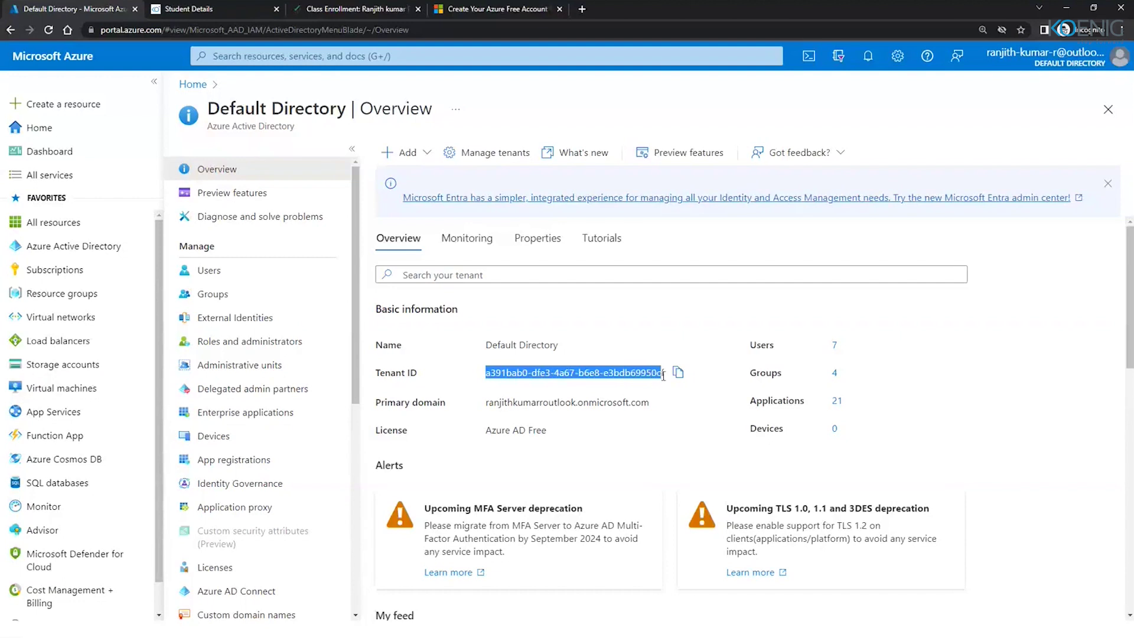
pyautogui.moveTo(485, 404); pyautogui.dragTo(576, 402)
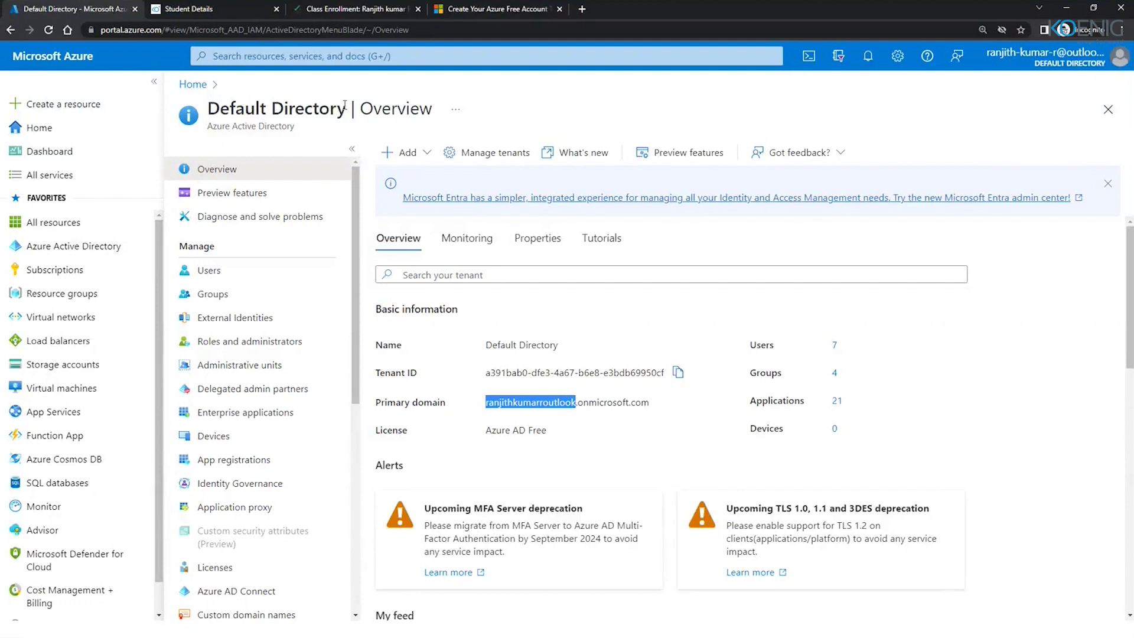
pyautogui.moveTo(486, 431); pyautogui.dragTo(547, 431)
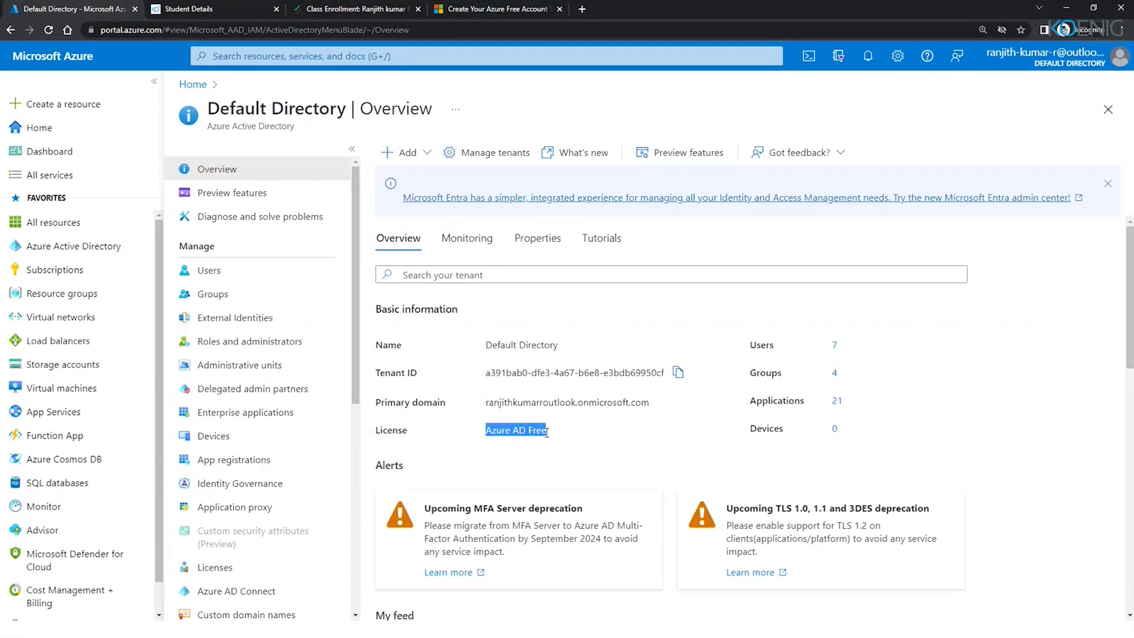
pyautogui.click(580, 458)
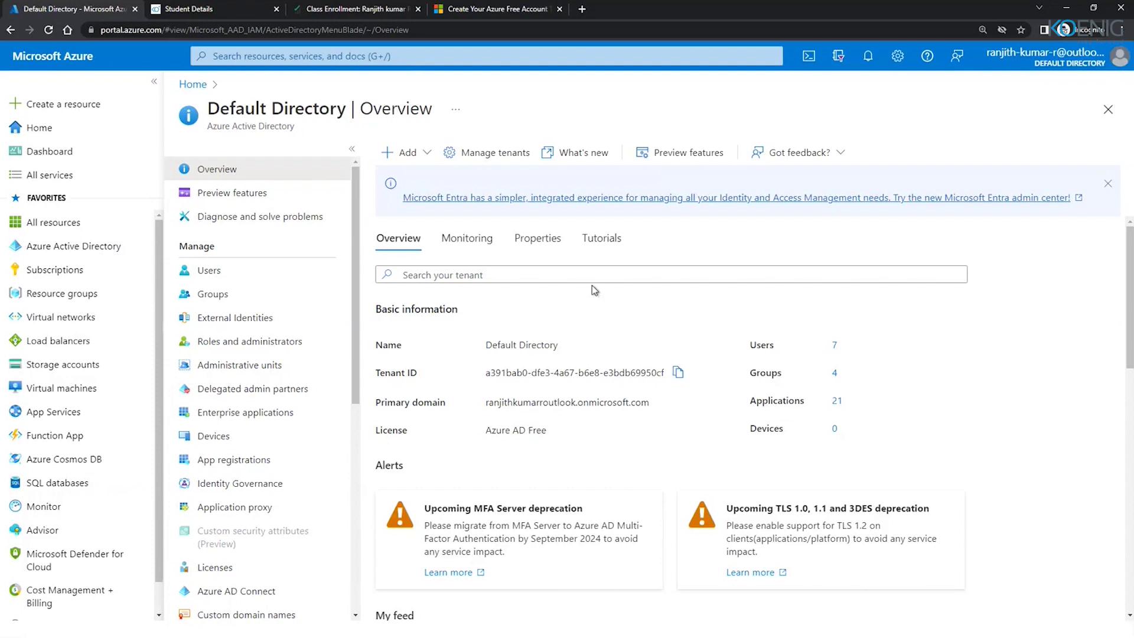
# Consult the Azure AD tenant/directory entry on the concepts slide and open the default directory's Manage tenants page.
pyautogui.hotkey('alt', 'Tab')
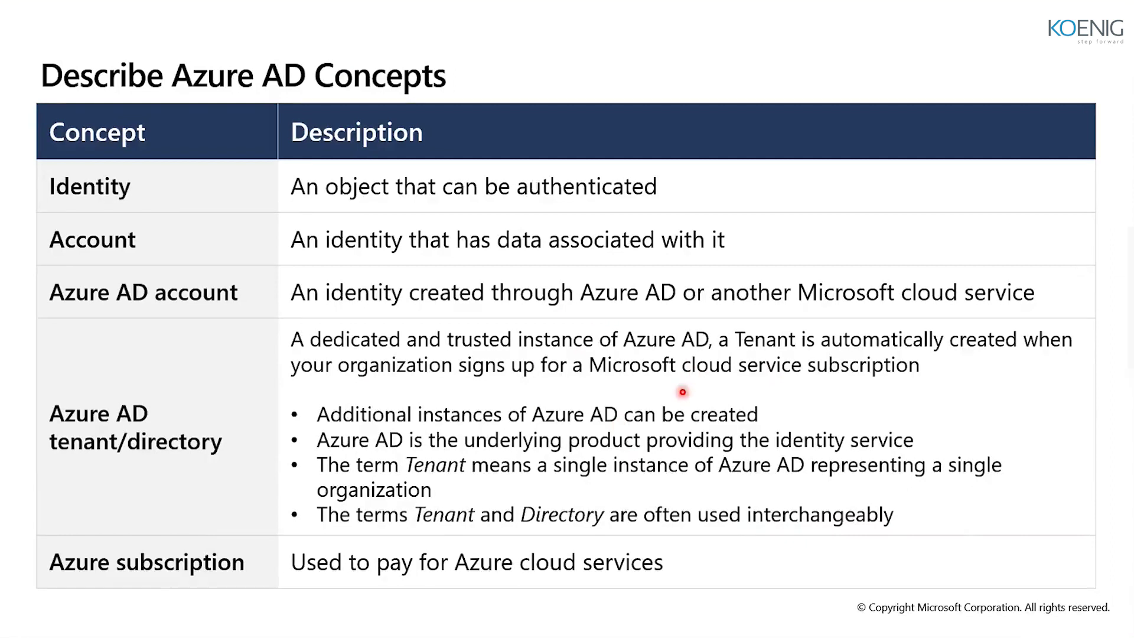
pyautogui.hotkey('alt', 'Tab')
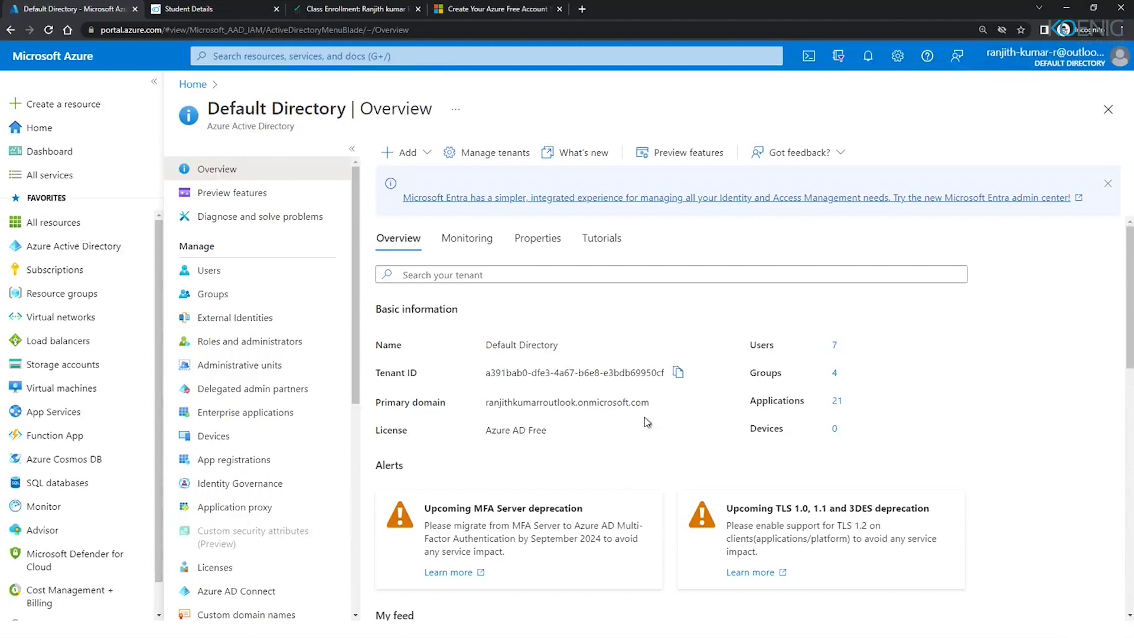
pyautogui.hotkey('alt', 'Tab')
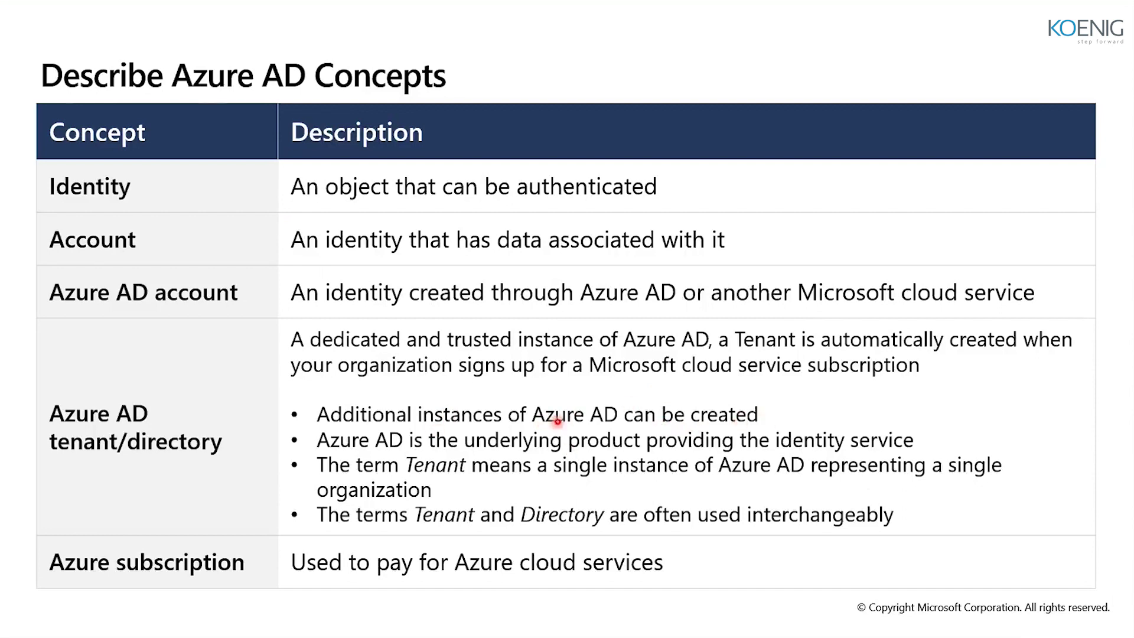
pyautogui.hotkey('alt', 'Tab')
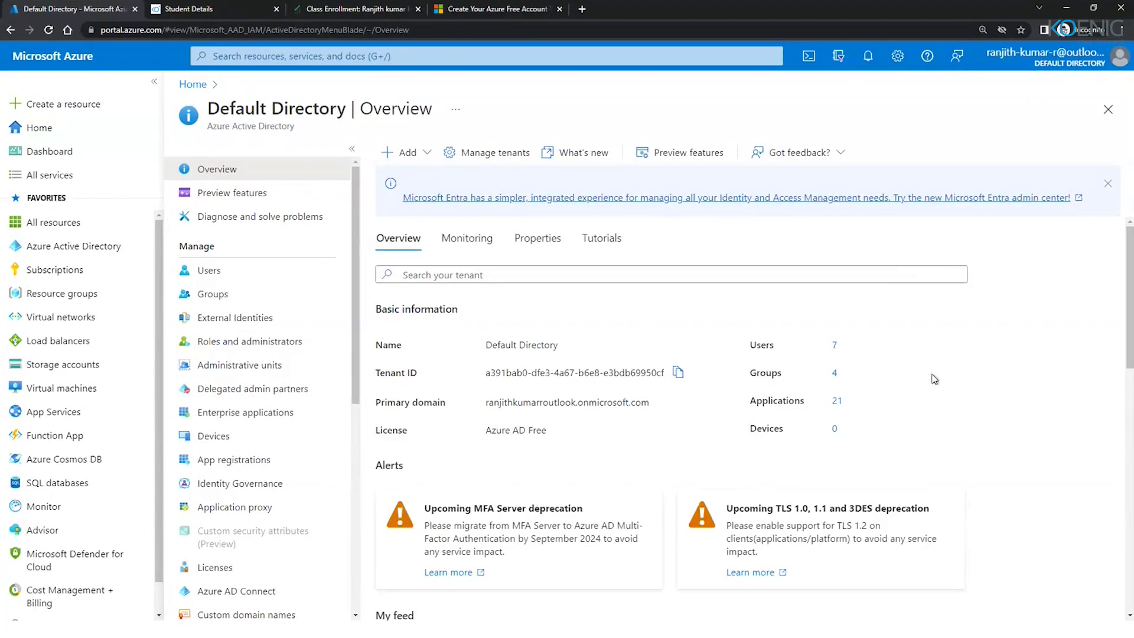
pyautogui.click(507, 164)
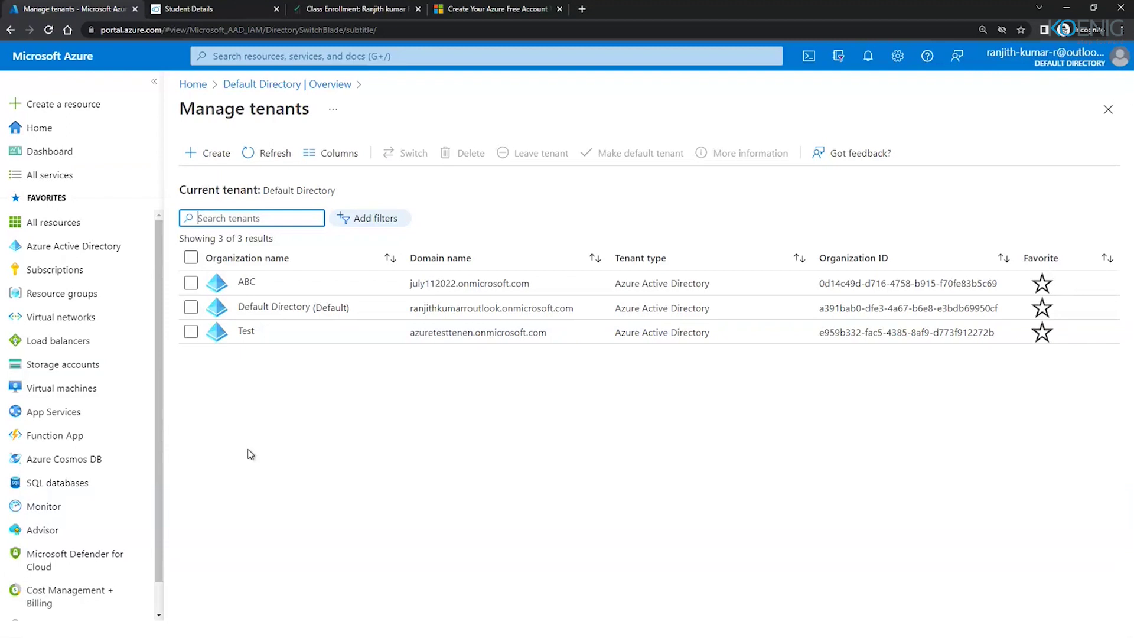
# Search the web in a new browser tab for "azure subscription and quota limits".
pyautogui.click(582, 9)
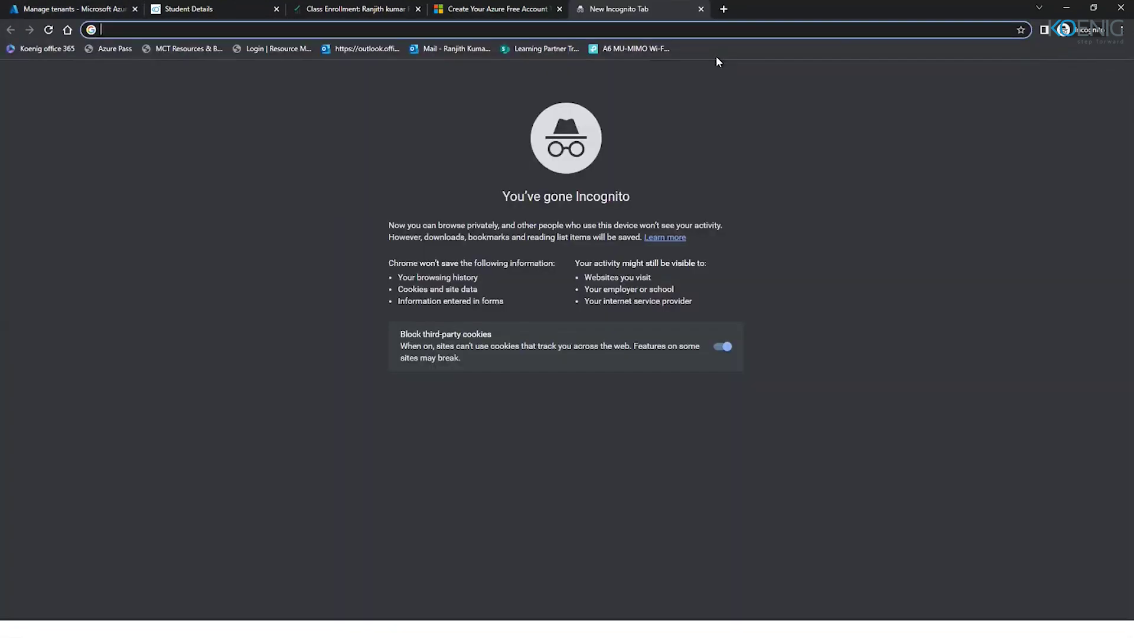
pyautogui.write('azure ')
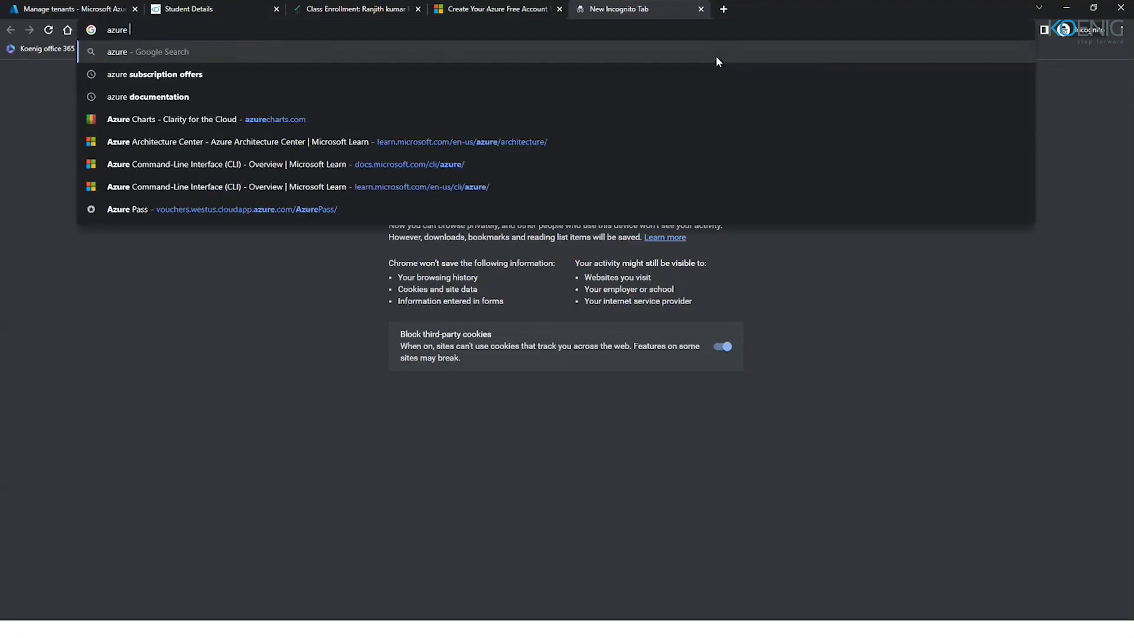
pyautogui.write('subscription of')
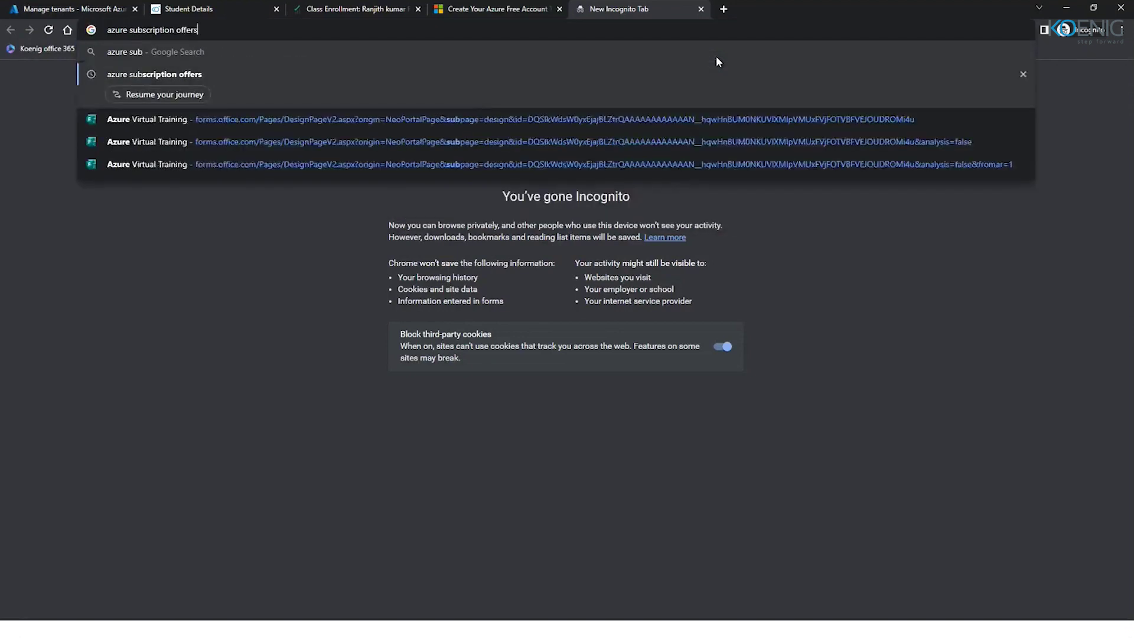
pyautogui.press('BackSpace')
pyautogui.press('BackSpace')
pyautogui.write('and qu')
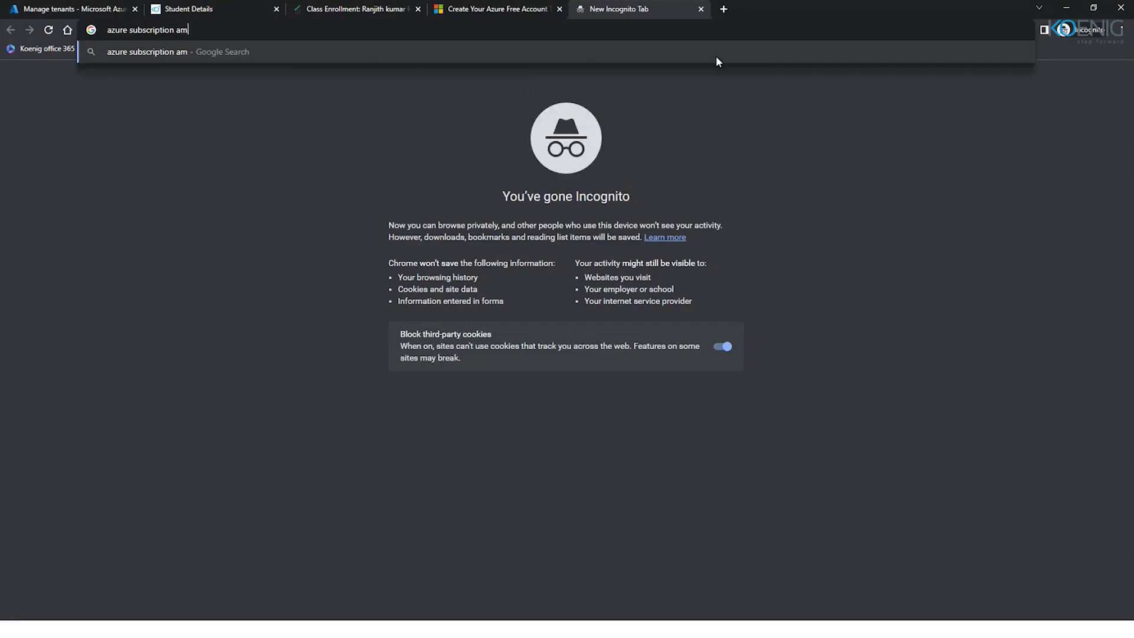
pyautogui.write('ota limits')
pyautogui.press('Return')
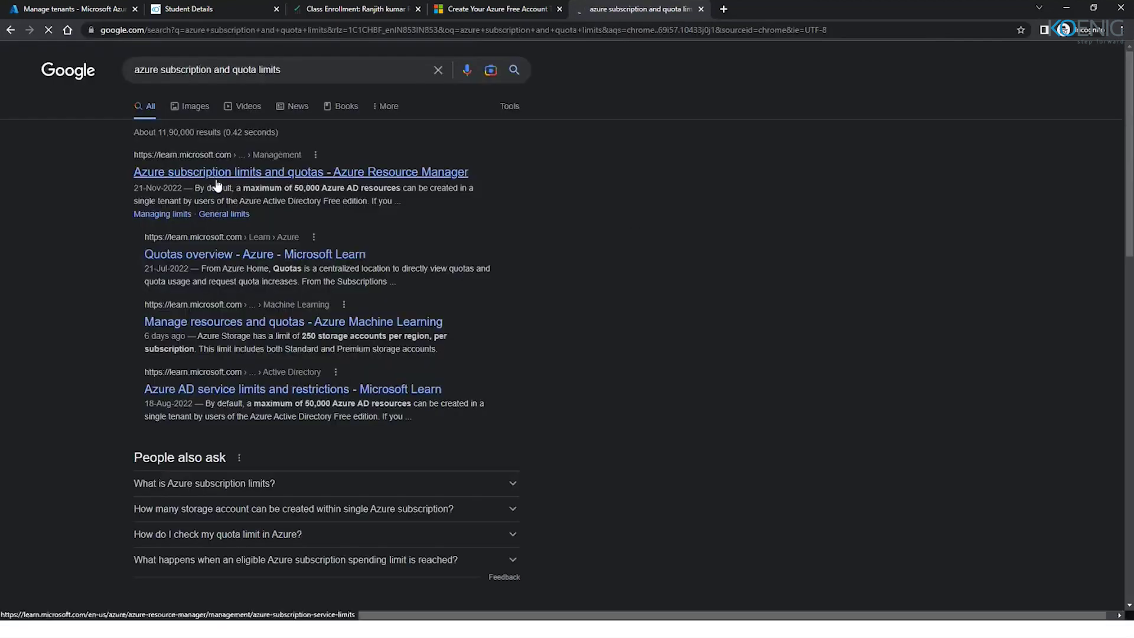
# Open the Microsoft Learn article on Azure subscription limits and quotas and check its publication date.
pyautogui.click(216, 178)
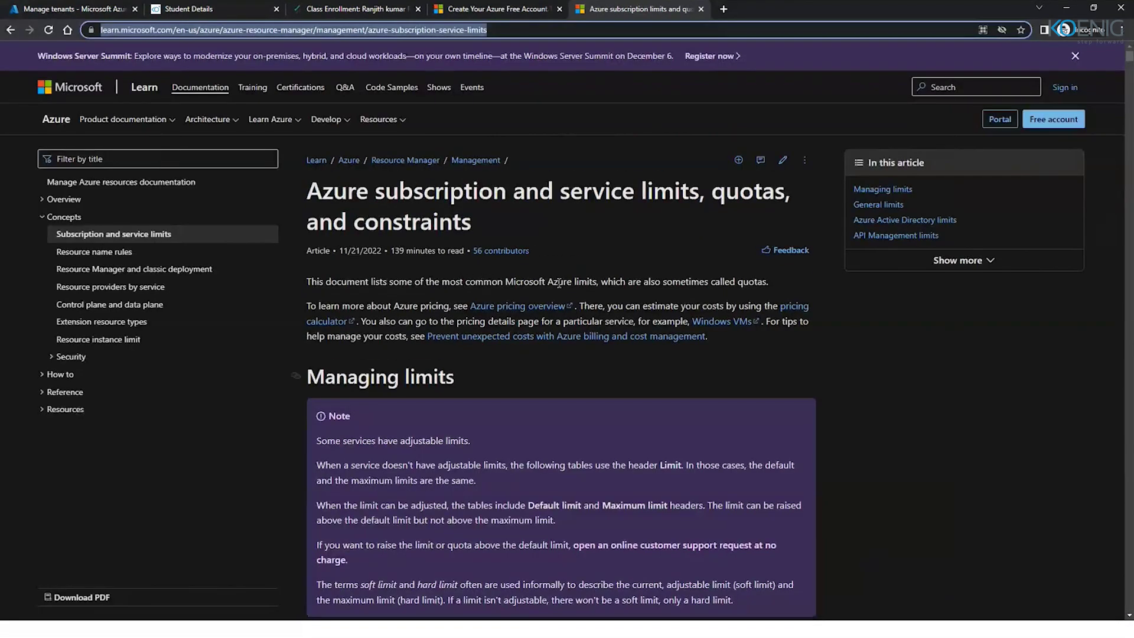
pyautogui.moveTo(339, 251); pyautogui.dragTo(381, 250)
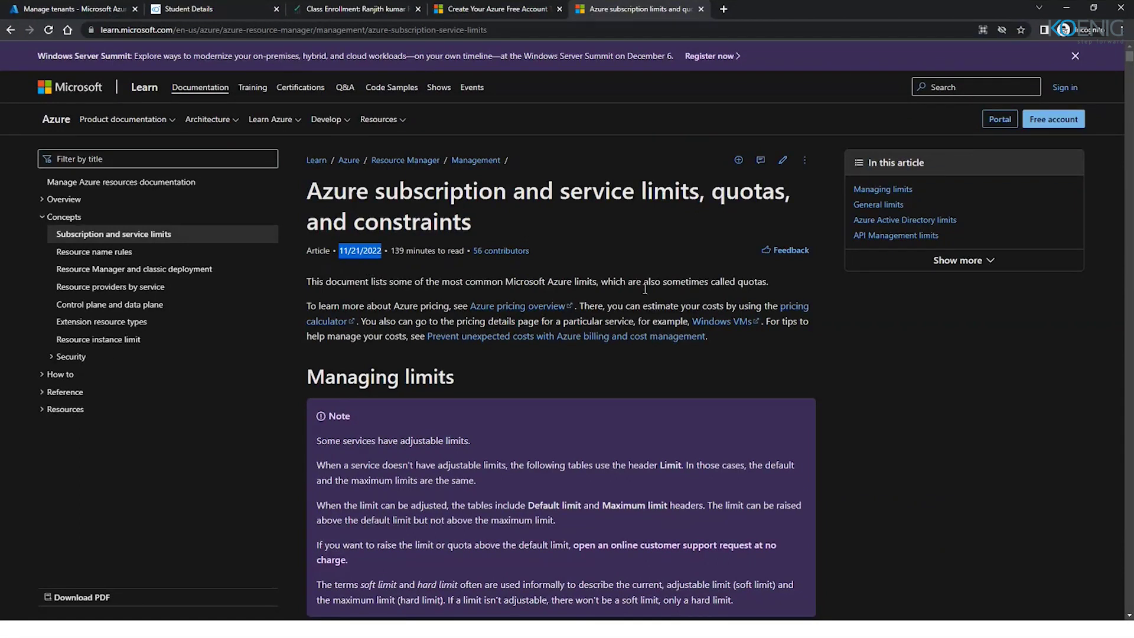
pyautogui.click(677, 232)
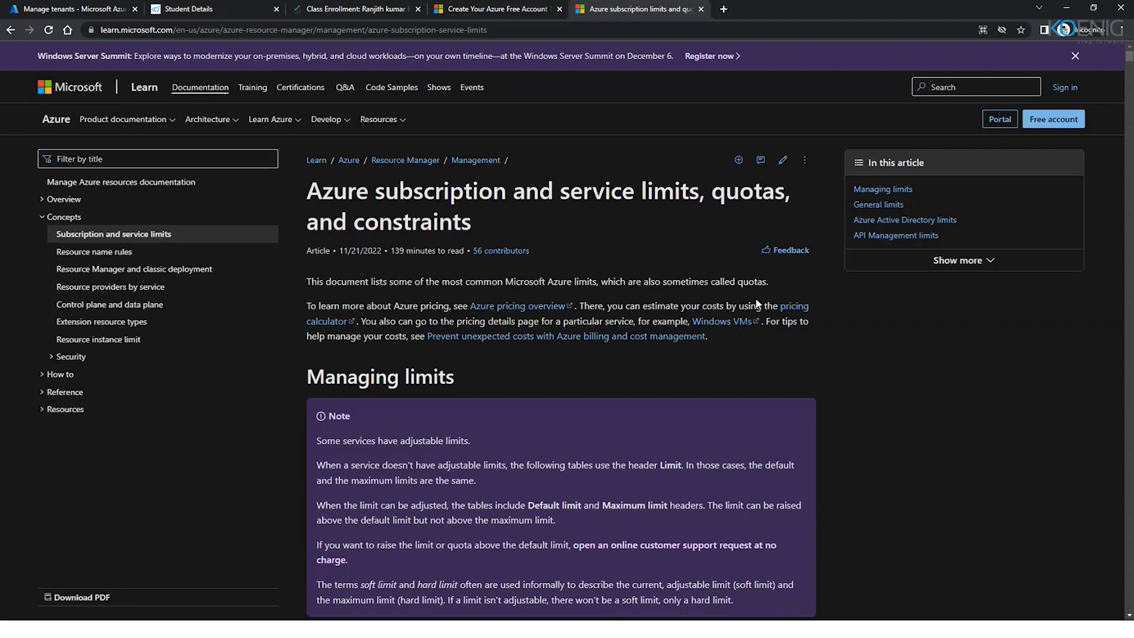
# Expand the article's full section list, revisit the portal's tenant list, and recheck the article's publication date.
pyautogui.click(985, 265)
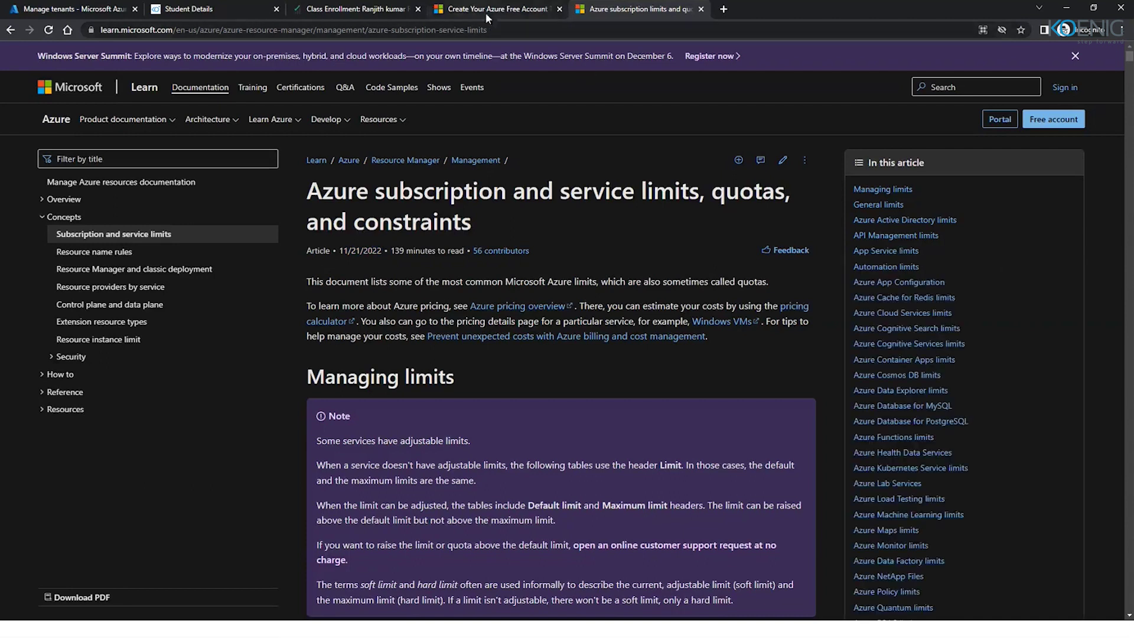
pyautogui.click(88, 8)
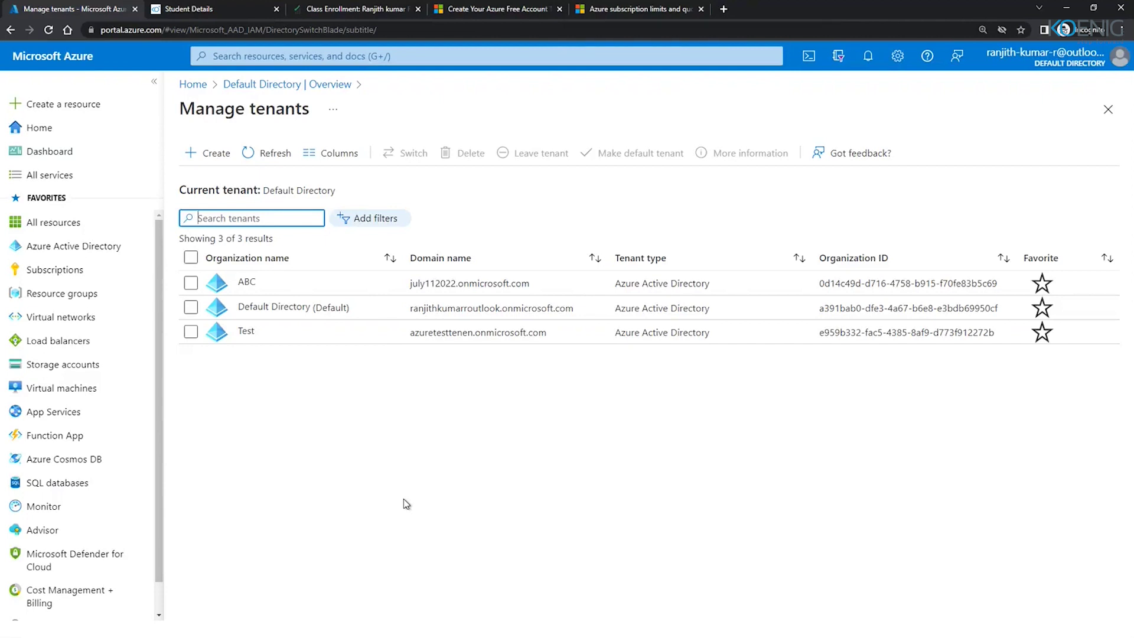
pyautogui.click(613, 11)
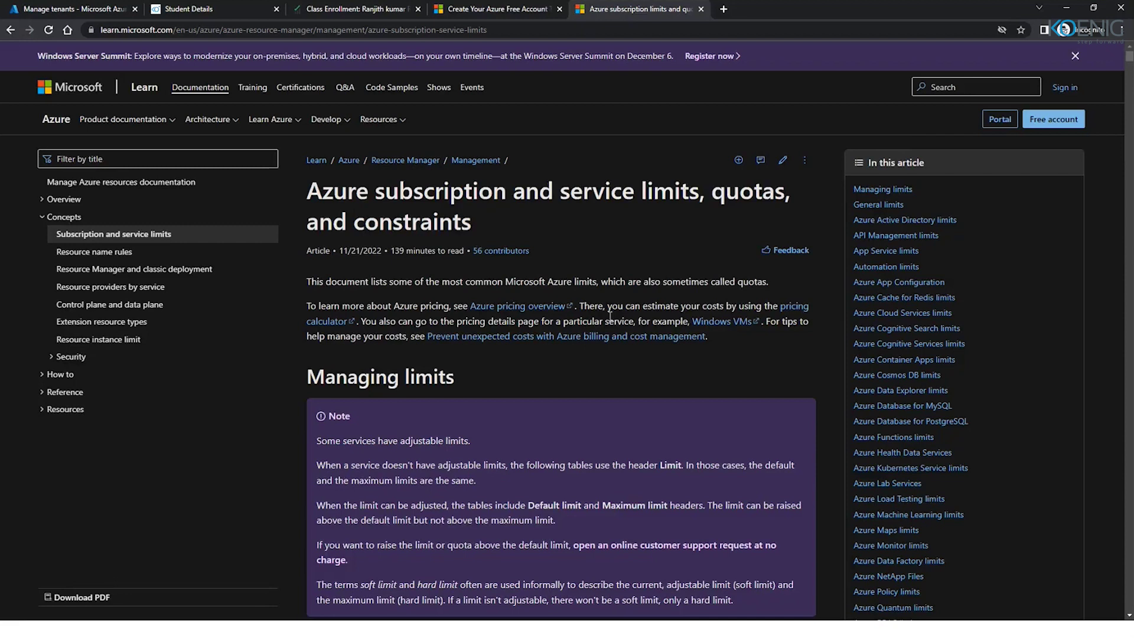
pyautogui.moveTo(339, 250); pyautogui.dragTo(381, 250)
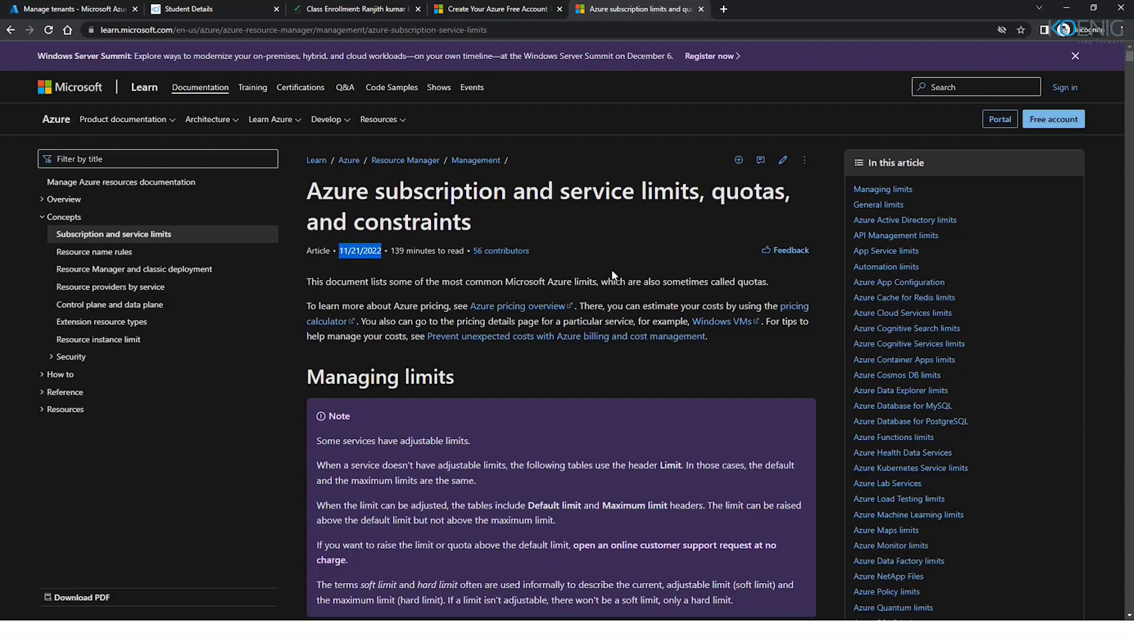
pyautogui.click(612, 245)
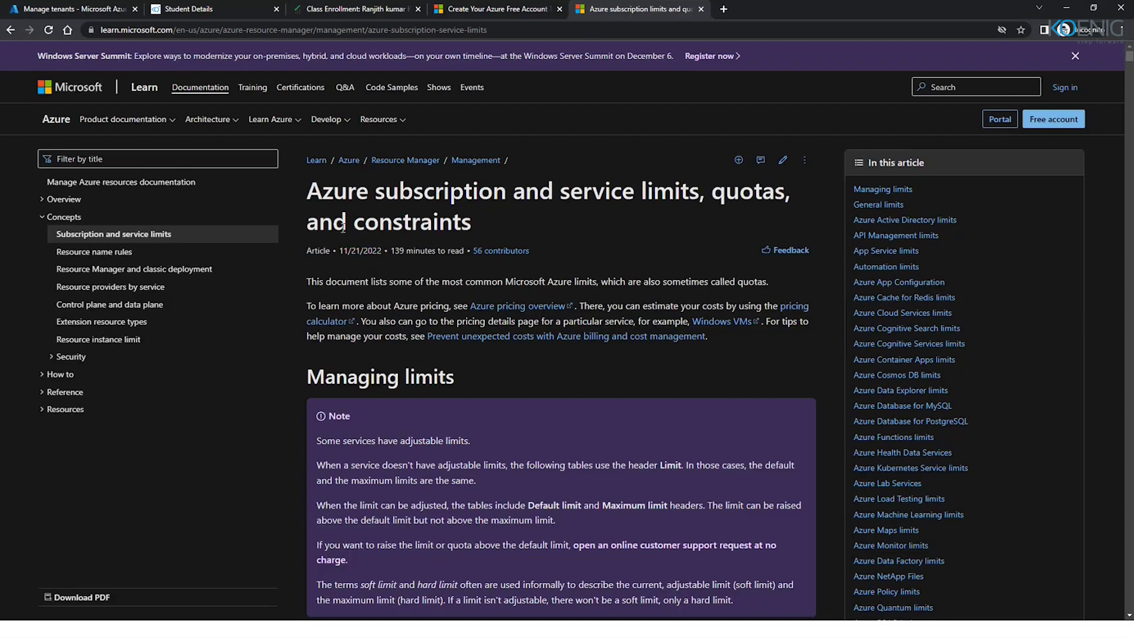
# Read the article's Management group limits and Subscription limits tables.
pyautogui.scroll(-15, 480, 278)
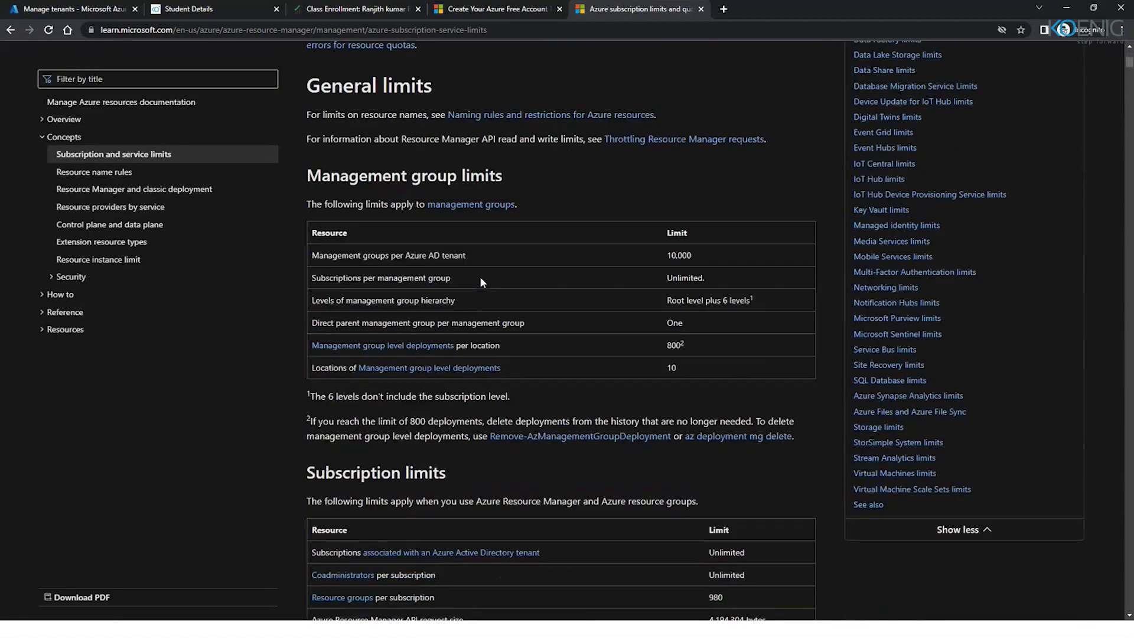
pyautogui.moveTo(312, 255); pyautogui.dragTo(455, 265)
pyautogui.moveTo(503, 176); pyautogui.dragTo(306, 176)
pyautogui.scroll(-4, 376, 378)
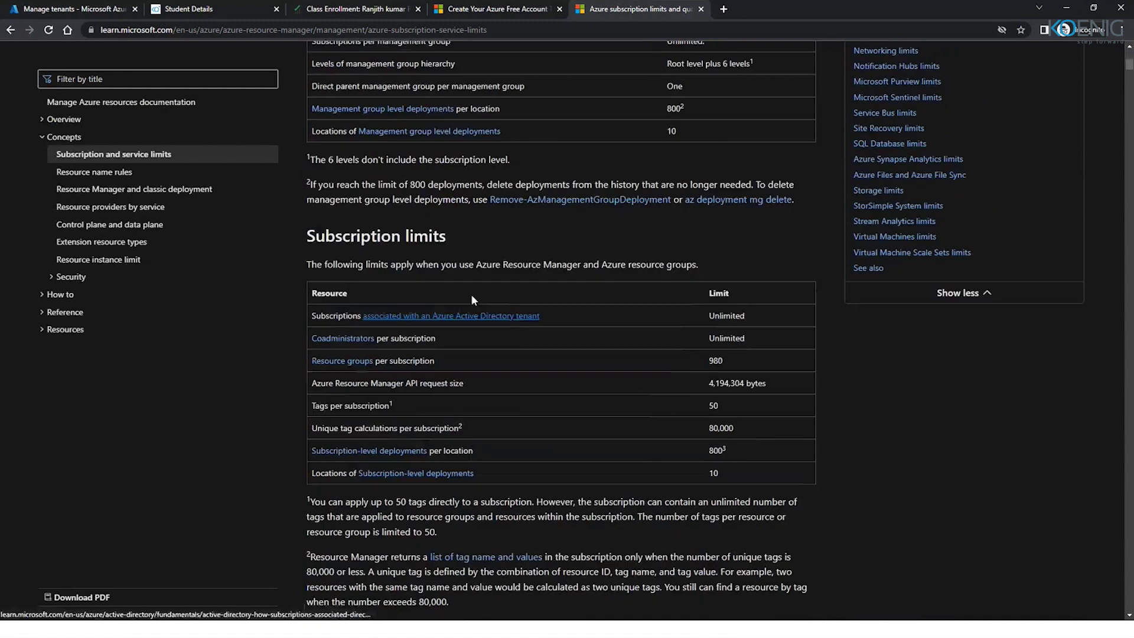
pyautogui.moveTo(451, 261); pyautogui.dragTo(307, 232)
pyautogui.scroll(-12, 447, 327)
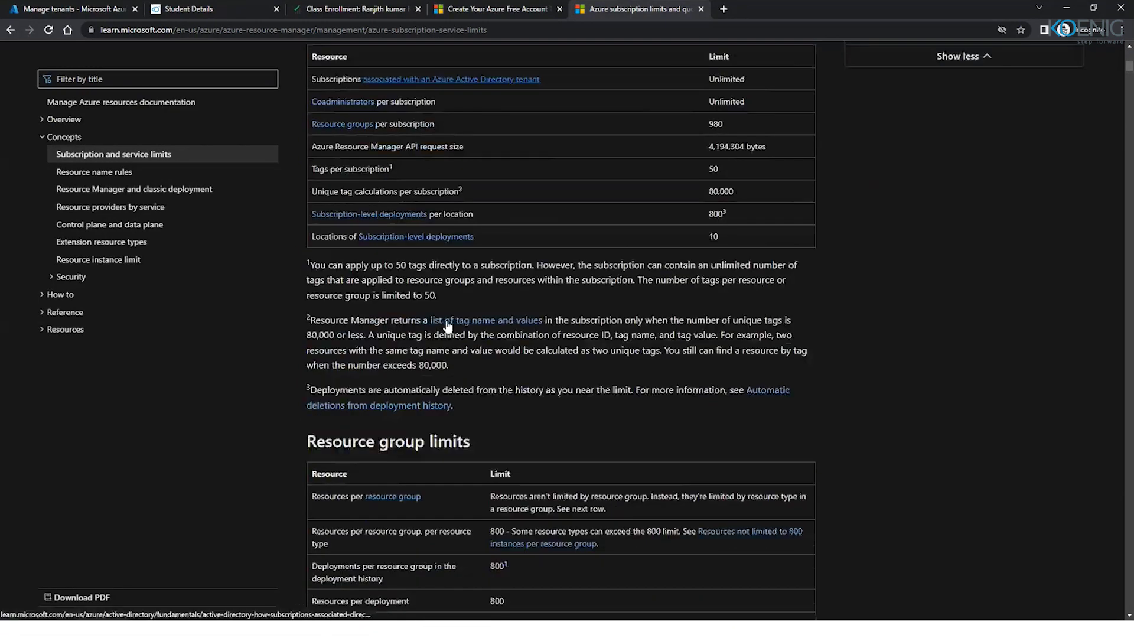
# Find the Azure Active Directory limits and examine how many tenants a user can belong to and how many directories they can create.
pyautogui.scroll(-9, 480, 308)
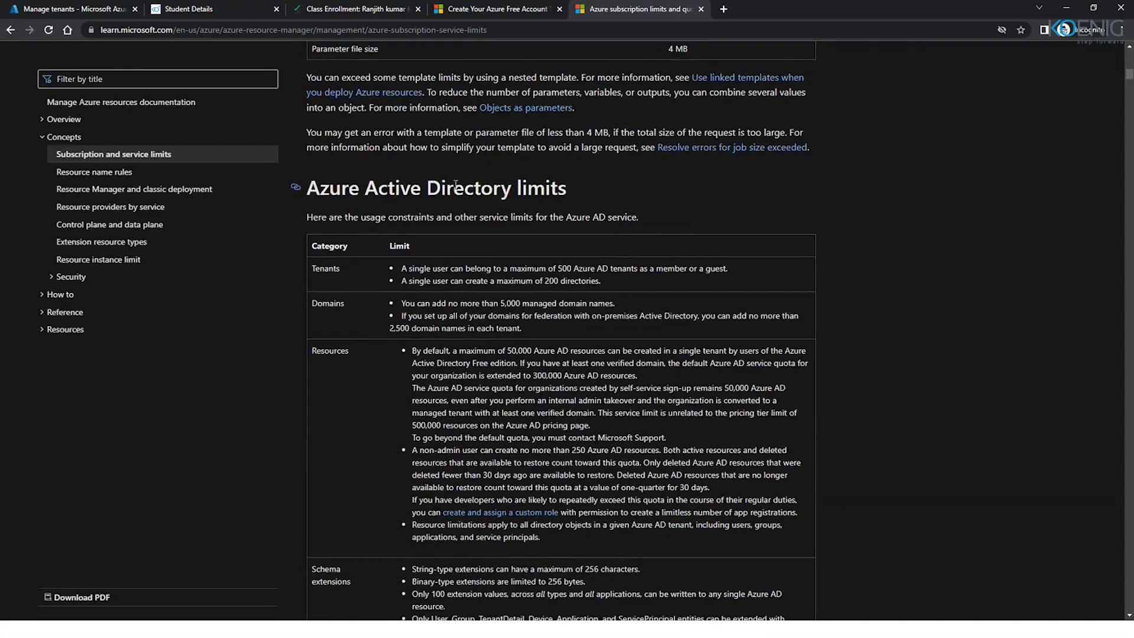
pyautogui.moveTo(404, 269); pyautogui.dragTo(745, 278)
pyautogui.moveTo(403, 281); pyautogui.dragTo(545, 282)
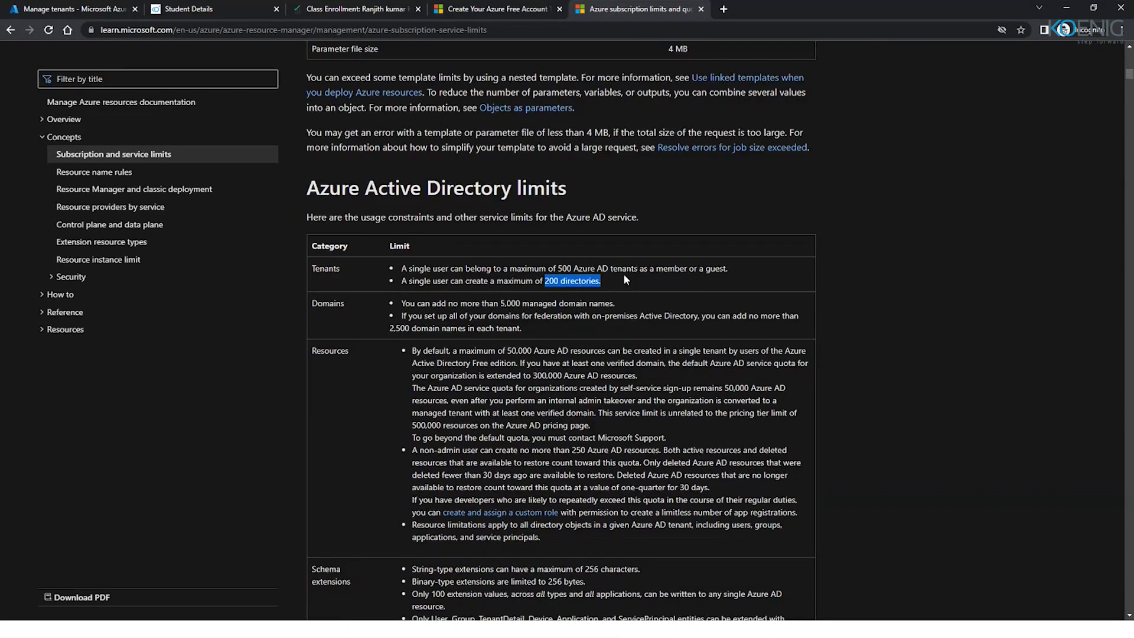
# Skim the remaining Azure AD limits and the API Management and App Service limits, and return to the article's beginning.
pyautogui.scroll(-8, 624, 278)
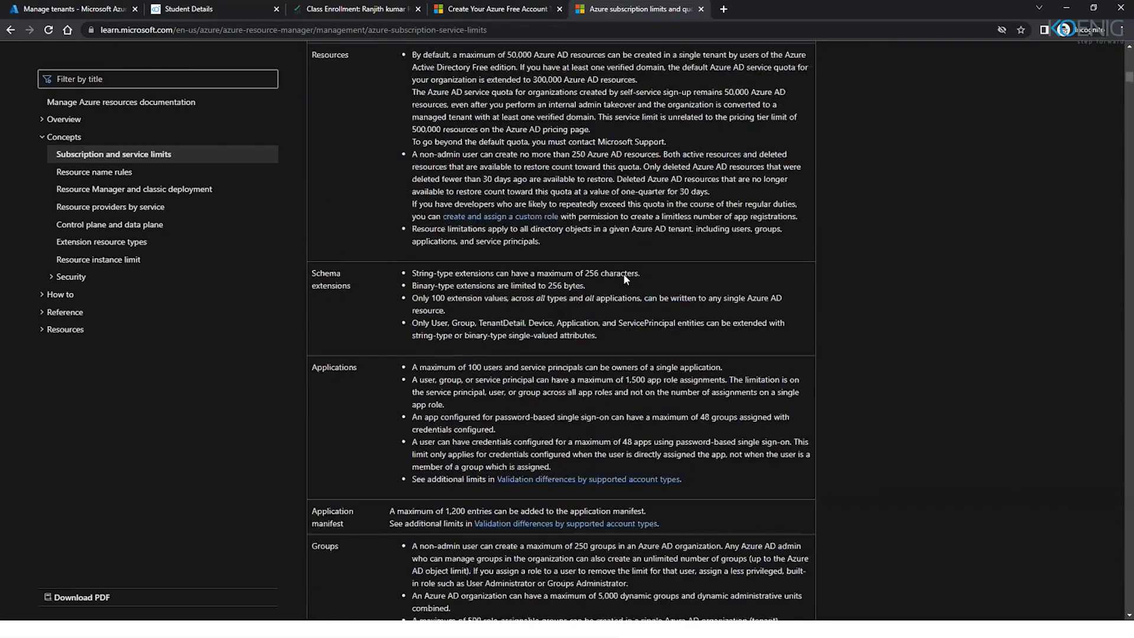
pyautogui.scroll(-15, 622, 274)
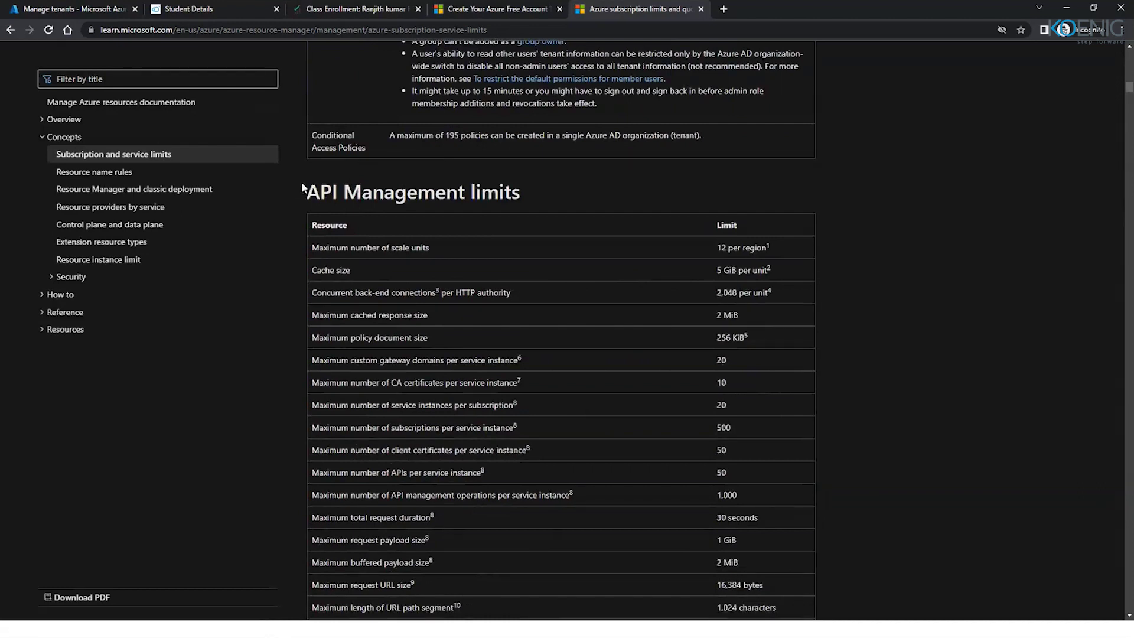
pyautogui.scroll(-2, 354, 212)
pyautogui.scroll(-9, 370, 217)
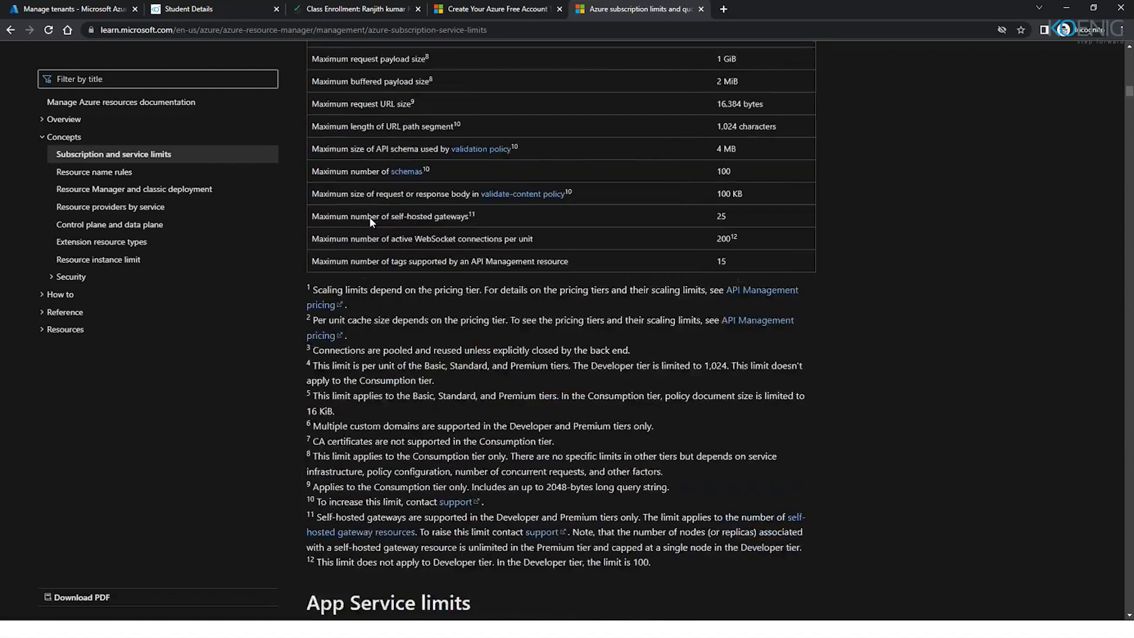
pyautogui.scroll(-2, 370, 218)
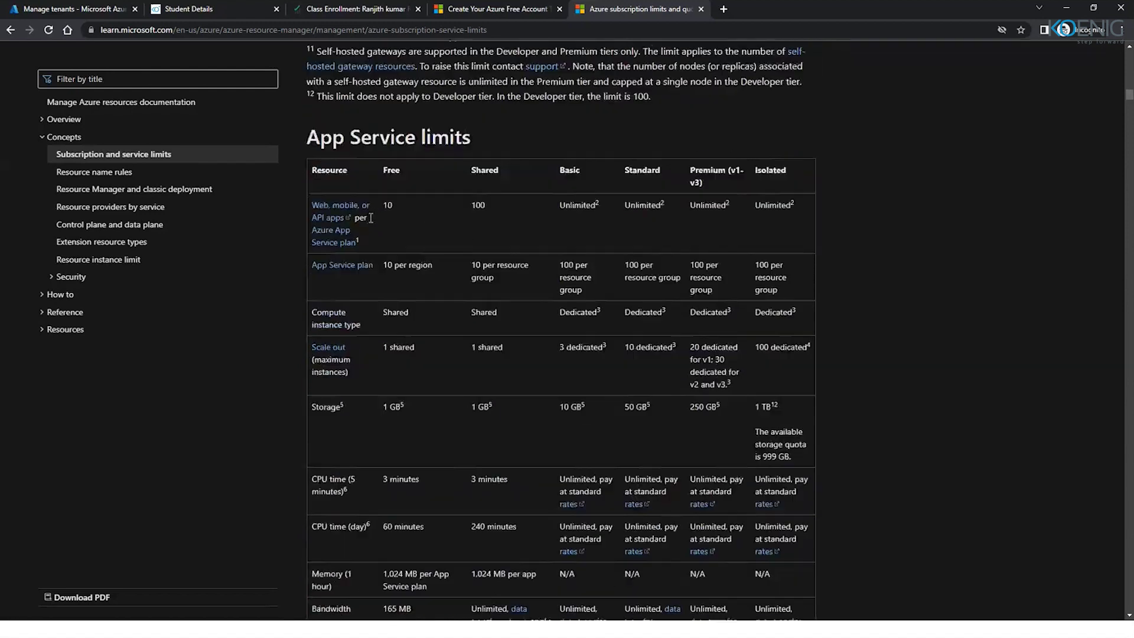
pyautogui.scroll(12, 370, 217)
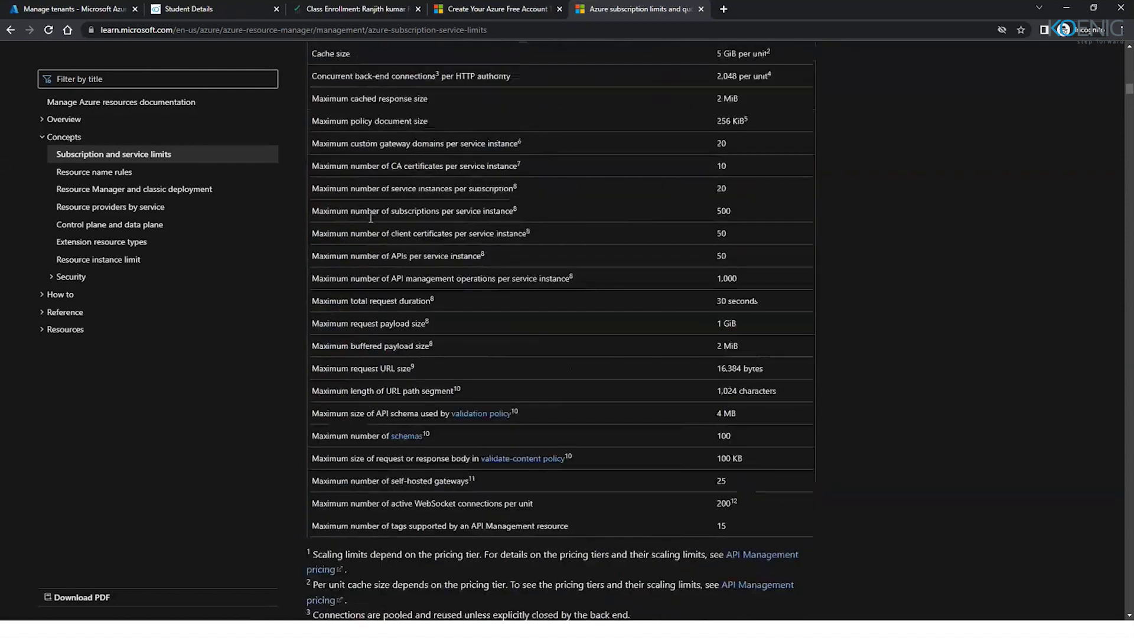
pyautogui.scroll(20, 371, 218)
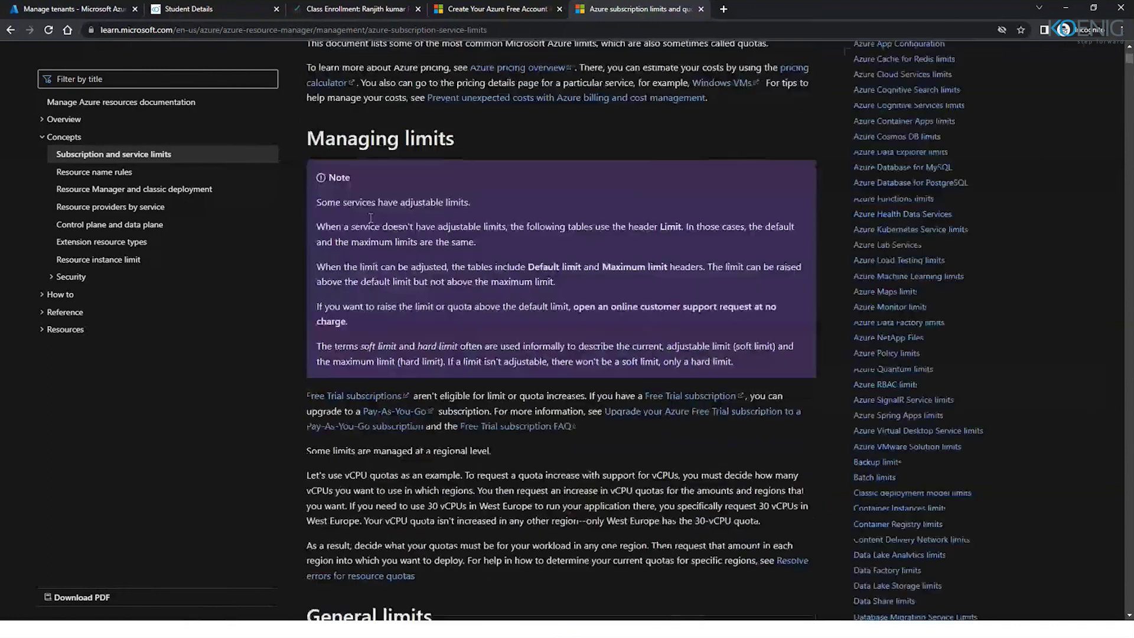
pyautogui.scroll(1, 411, 171)
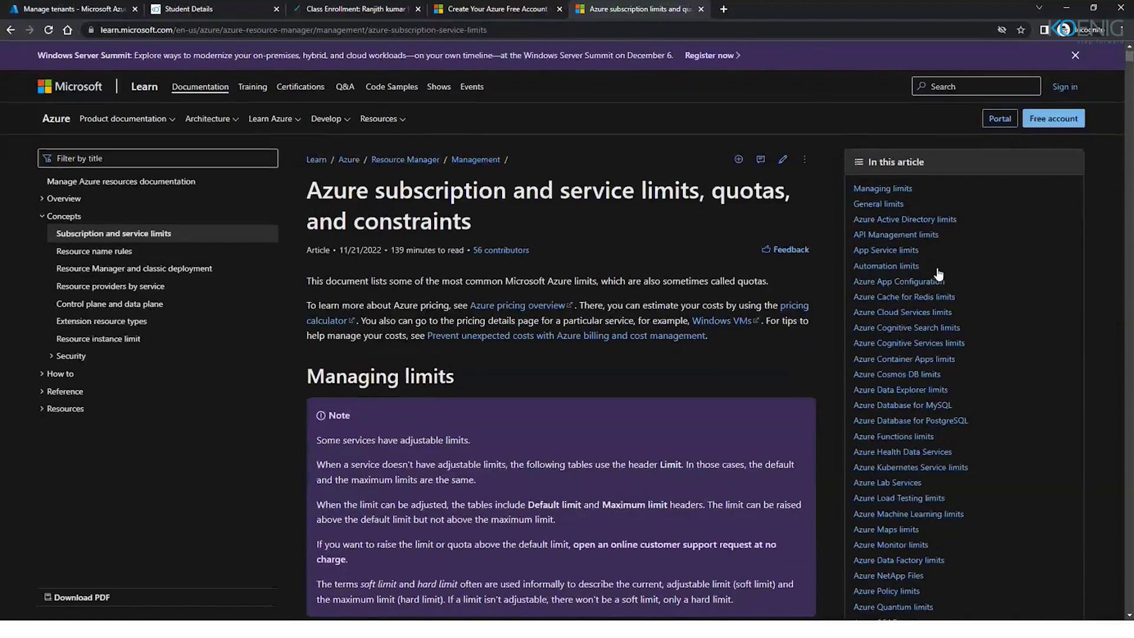
# Look through the complete list of service limits in the article's contents and jump to the See also section.
pyautogui.scroll(-10, 939, 273)
pyautogui.scroll(15, 939, 273)
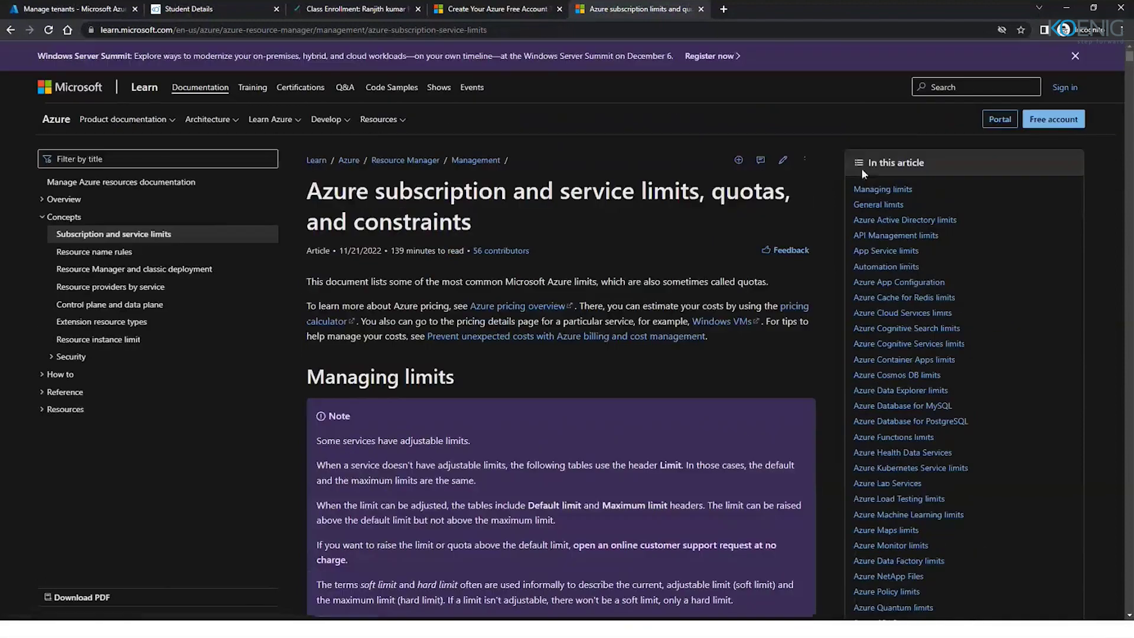
pyautogui.scroll(-10, 901, 459)
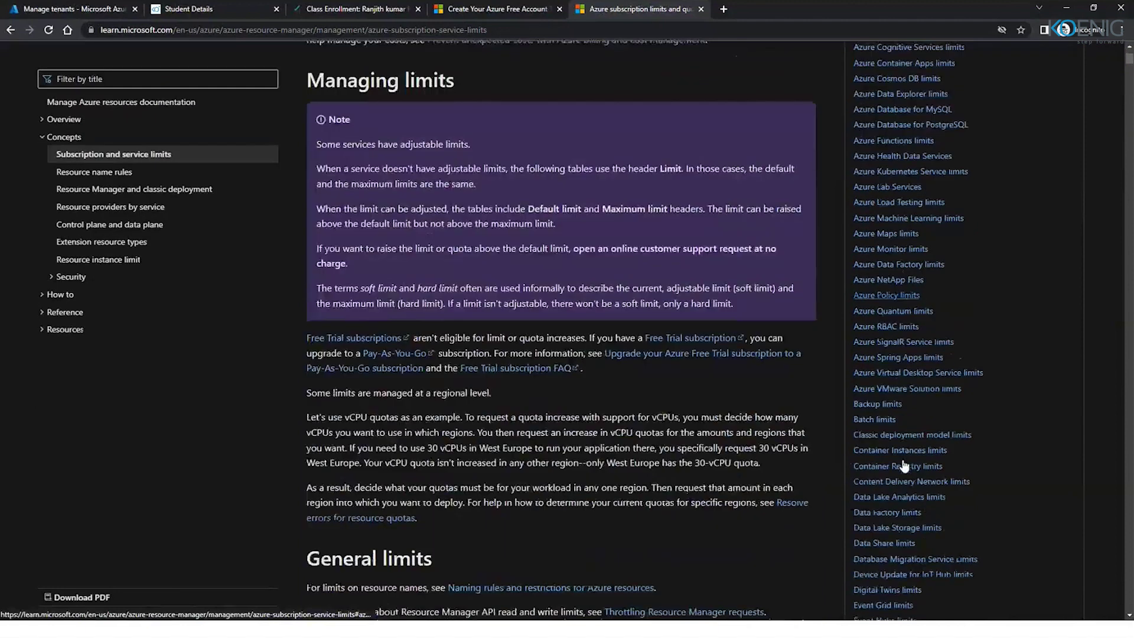
pyautogui.scroll(-2, 903, 465)
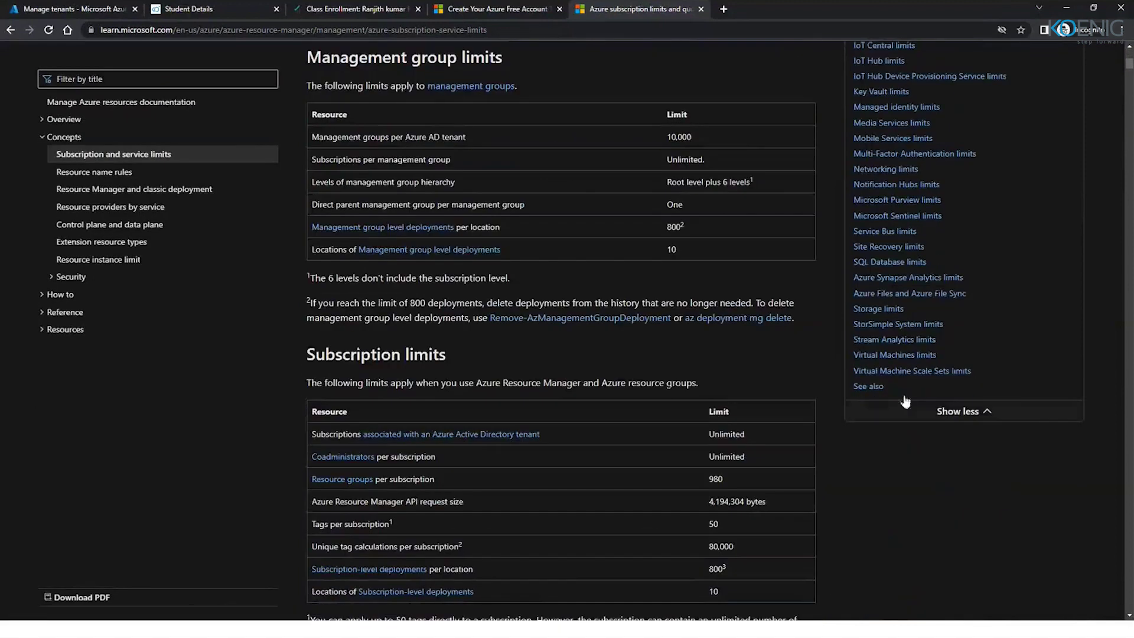
pyautogui.click(874, 387)
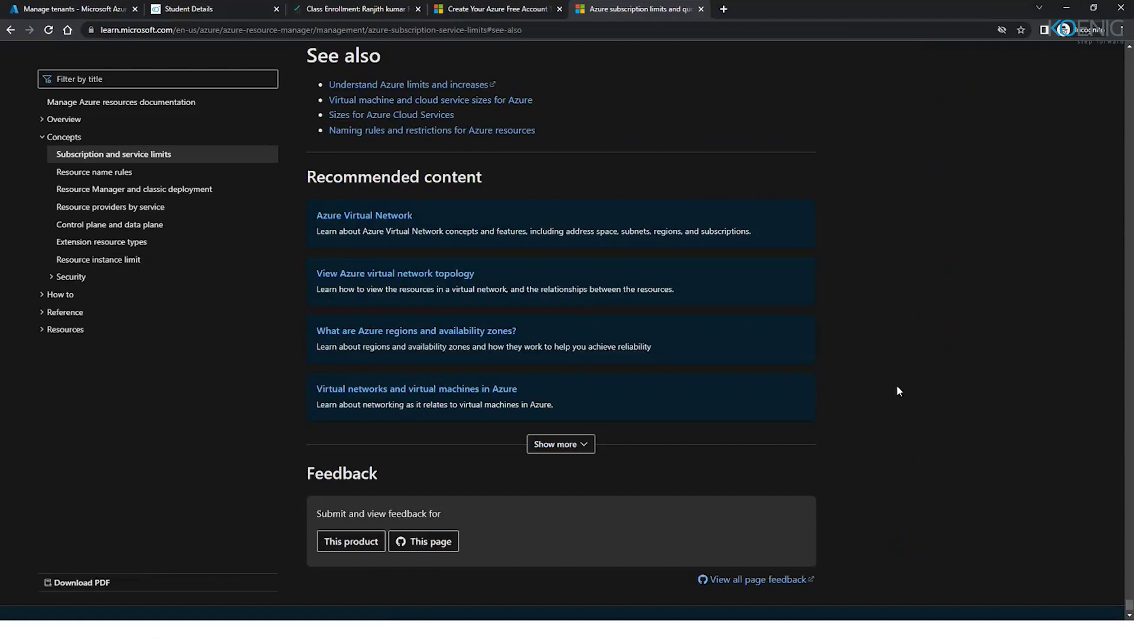
# Expand the recommended content and look over the nearby Compute Gallery and Virtual Machine Scale Sets limits.
pyautogui.click(576, 450)
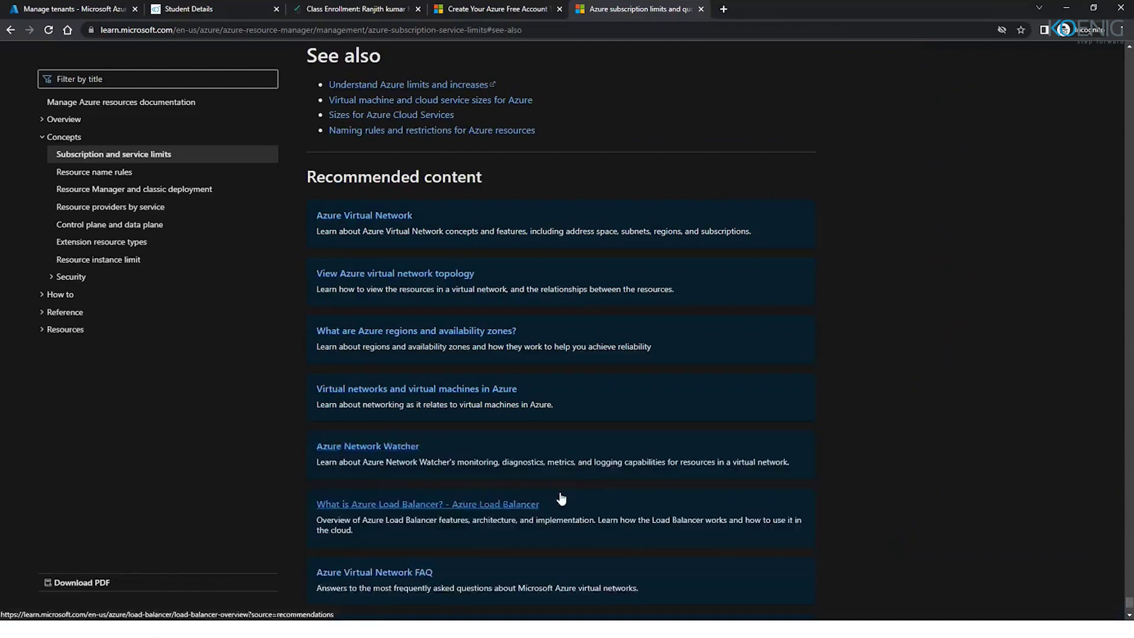
pyautogui.scroll(-4, 559, 499)
pyautogui.scroll(5, 560, 498)
pyautogui.scroll(5, 560, 493)
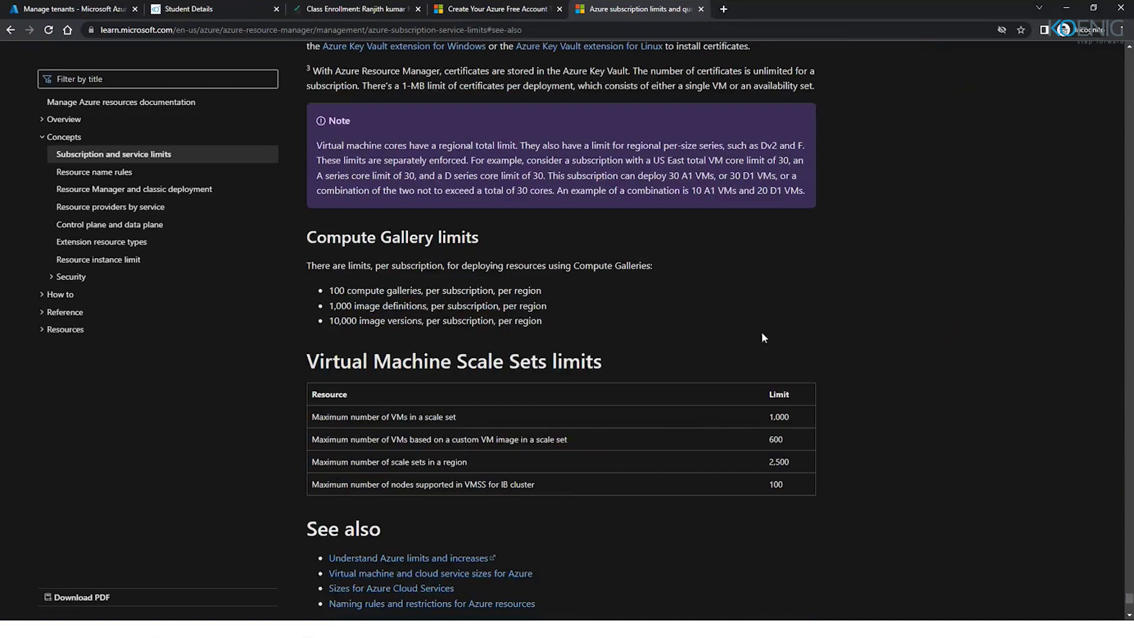
# Consult the Azure AD concepts slide and return to the portal's Manage tenants page.
pyautogui.hotkey('alt', 'Tab')
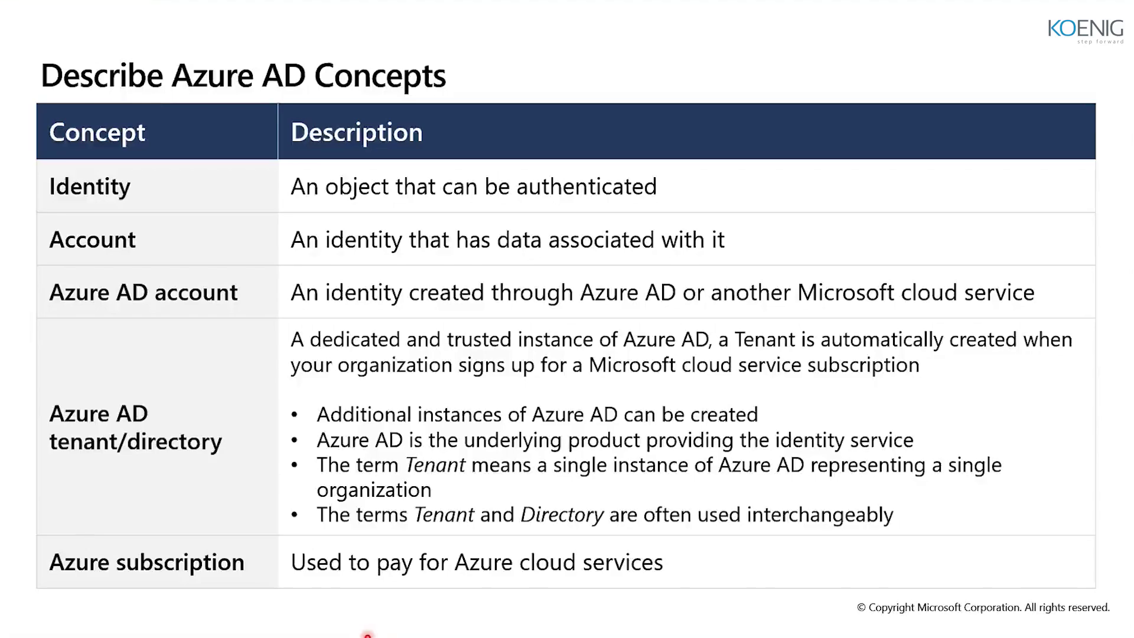
pyautogui.hotkey('alt', 'Tab')
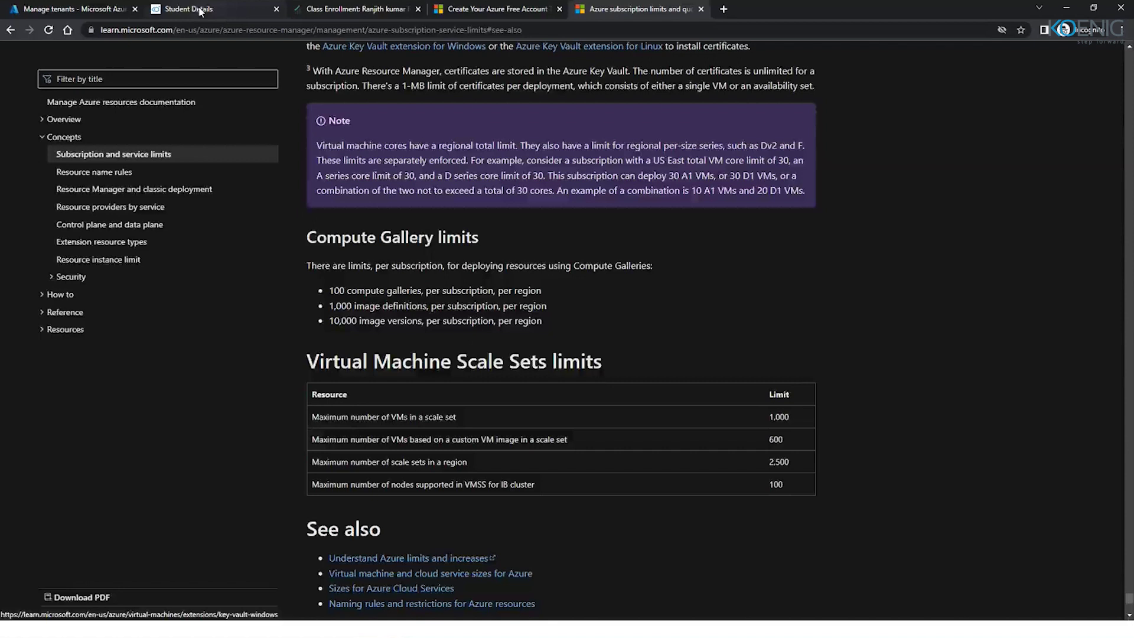
pyautogui.click(65, 8)
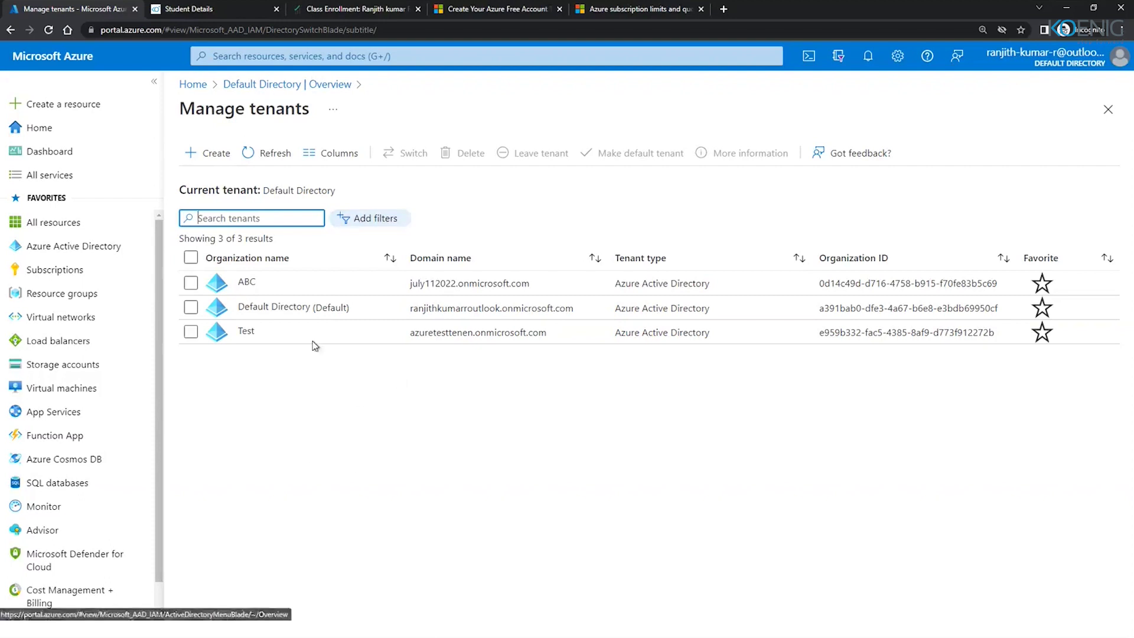
# Review the default directory's overview and reopen Manage tenants to point out the Default Directory entry.
pyautogui.click(278, 84)
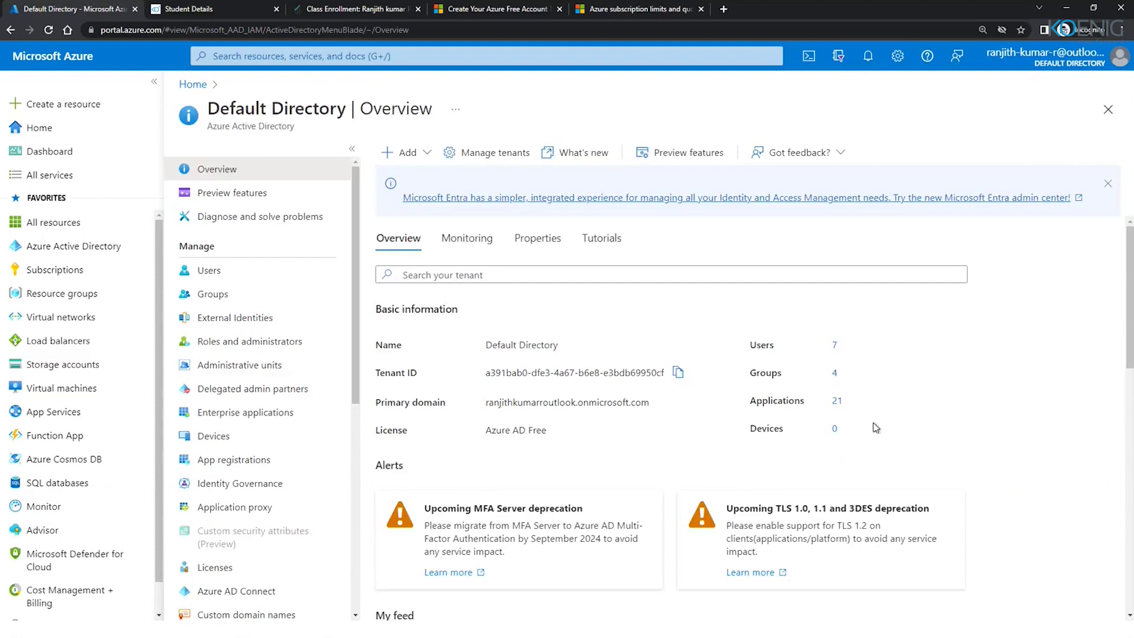
pyautogui.click(495, 155)
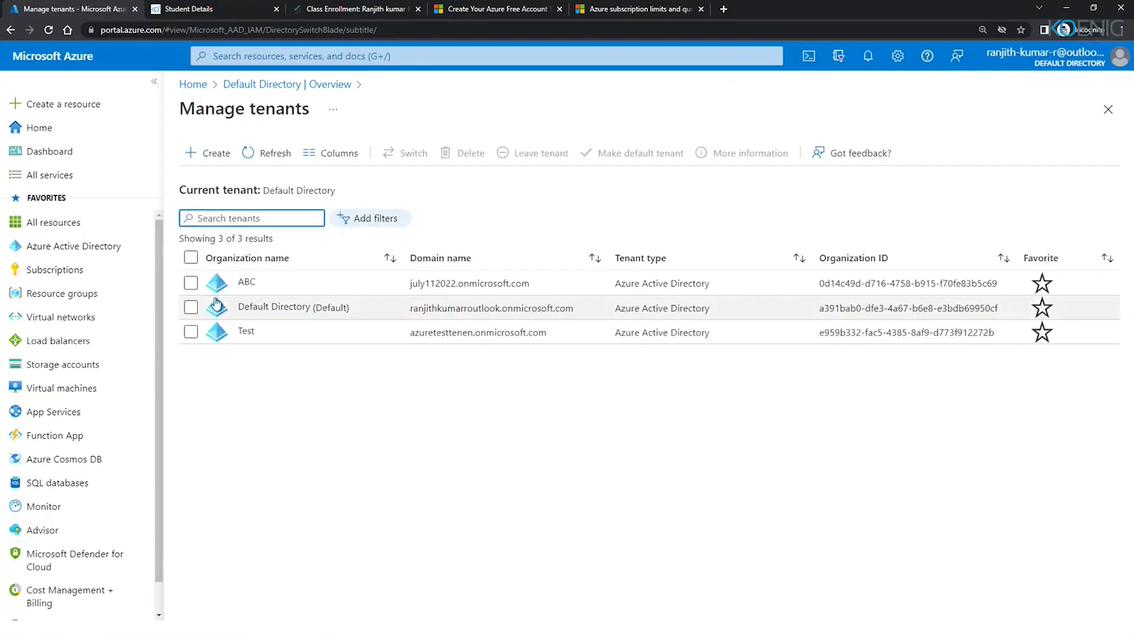
pyautogui.click(191, 307)
pyautogui.click(191, 307)
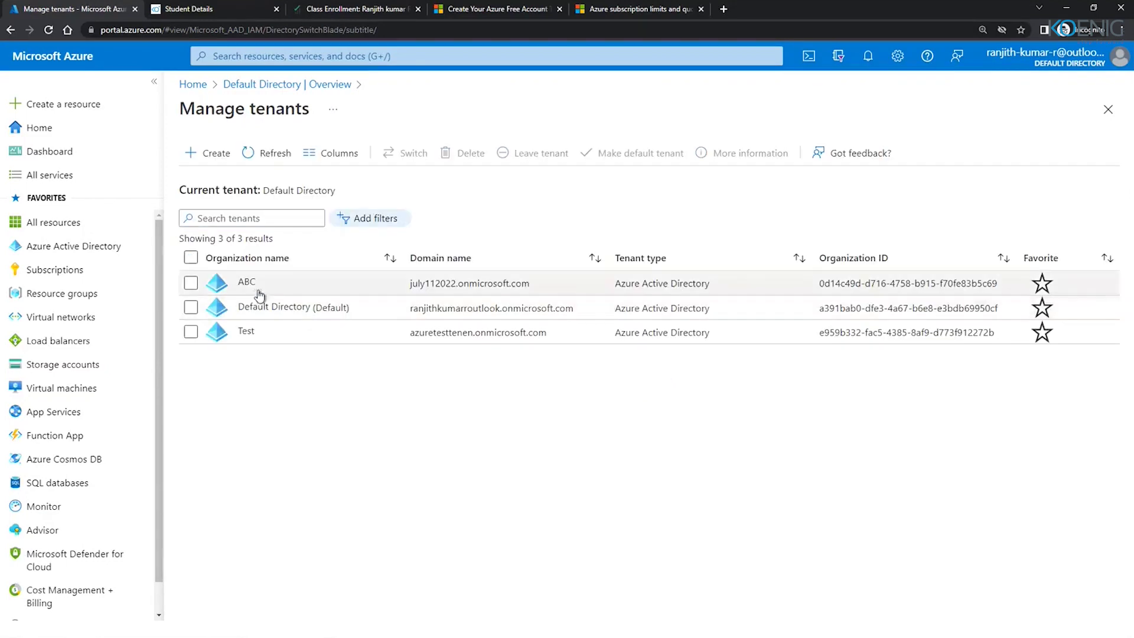
# Inspect the ABC tenant's details and switch the portal to the ABC tenant.
pyautogui.click(250, 289)
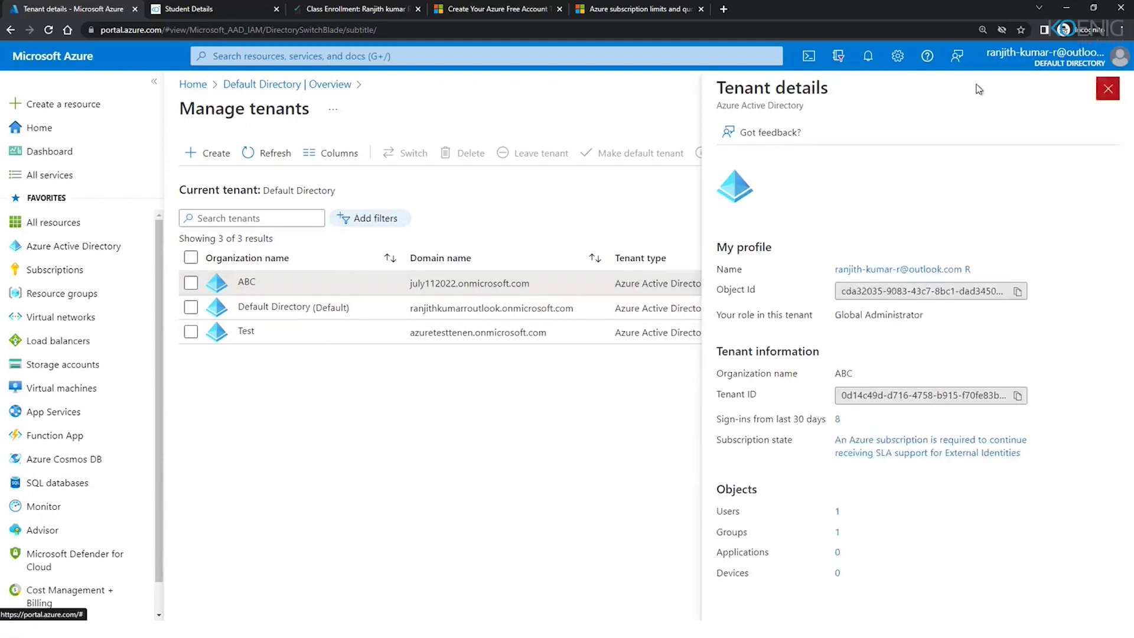
pyautogui.click(1108, 89)
pyautogui.click(200, 284)
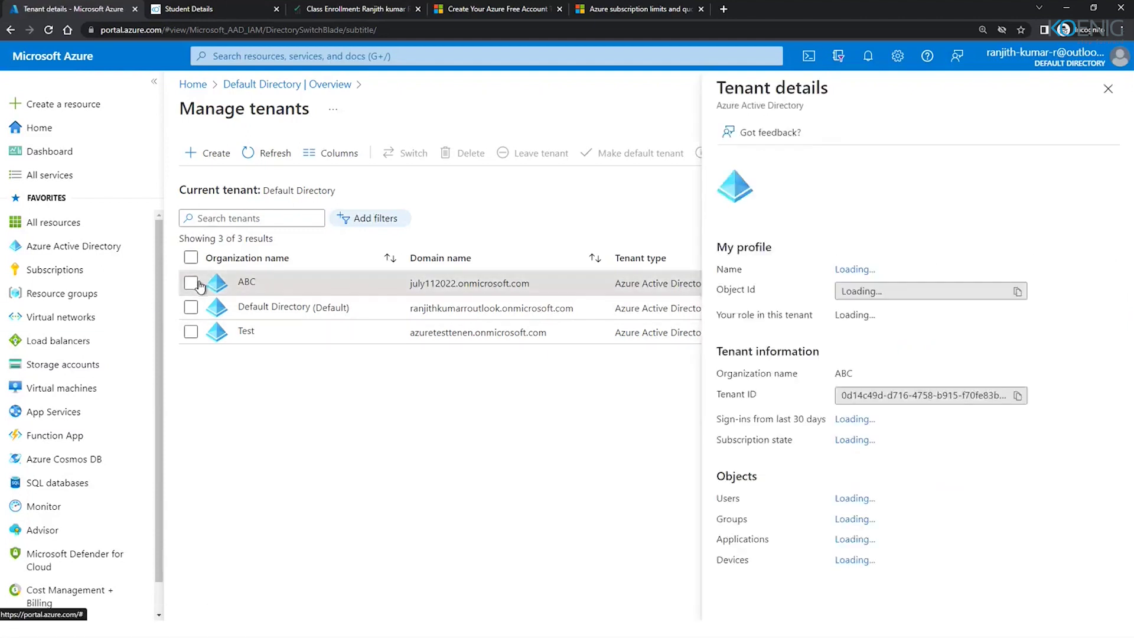
pyautogui.click(1108, 88)
pyautogui.click(191, 283)
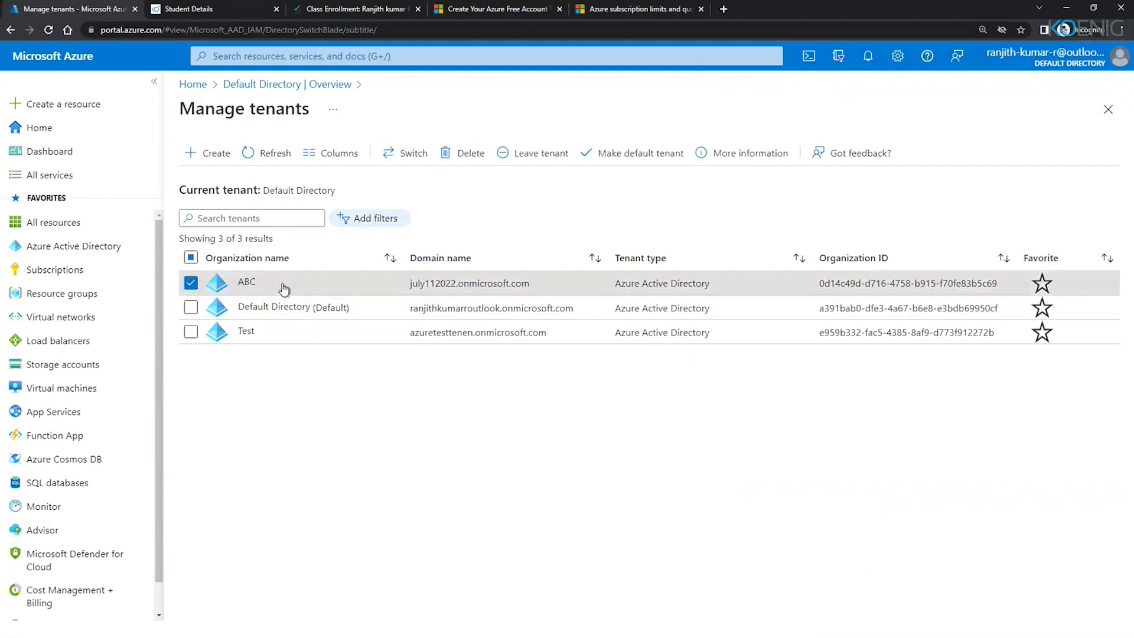
pyautogui.click(403, 154)
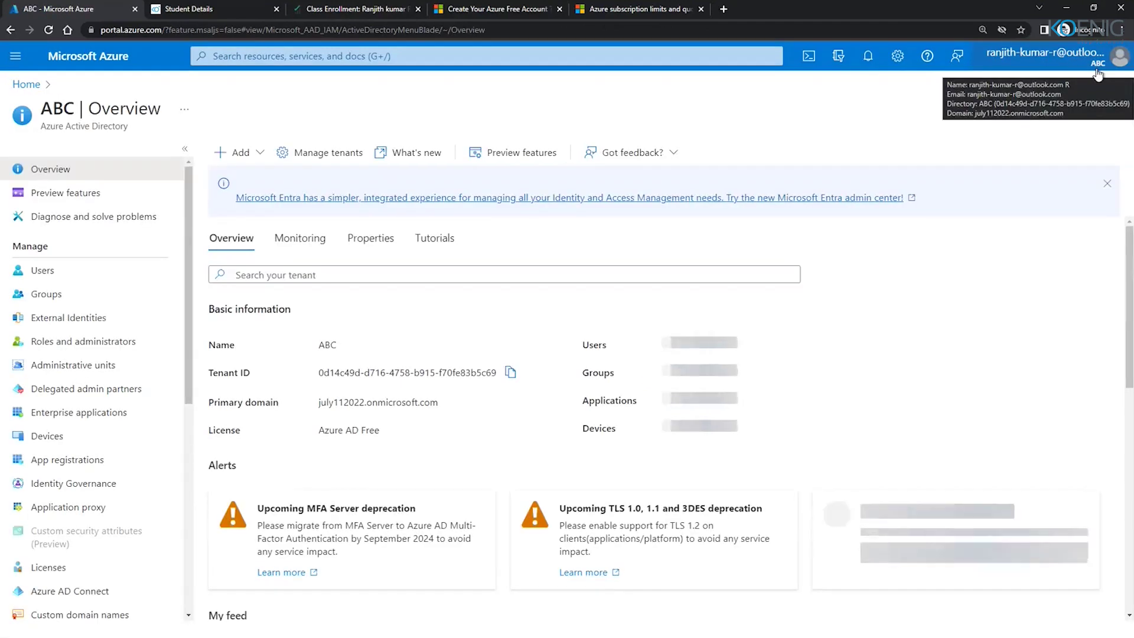
# Check the ABC directory's primary domain and open the Directories + subscriptions portal settings.
pyautogui.moveTo(319, 403); pyautogui.dragTo(445, 408)
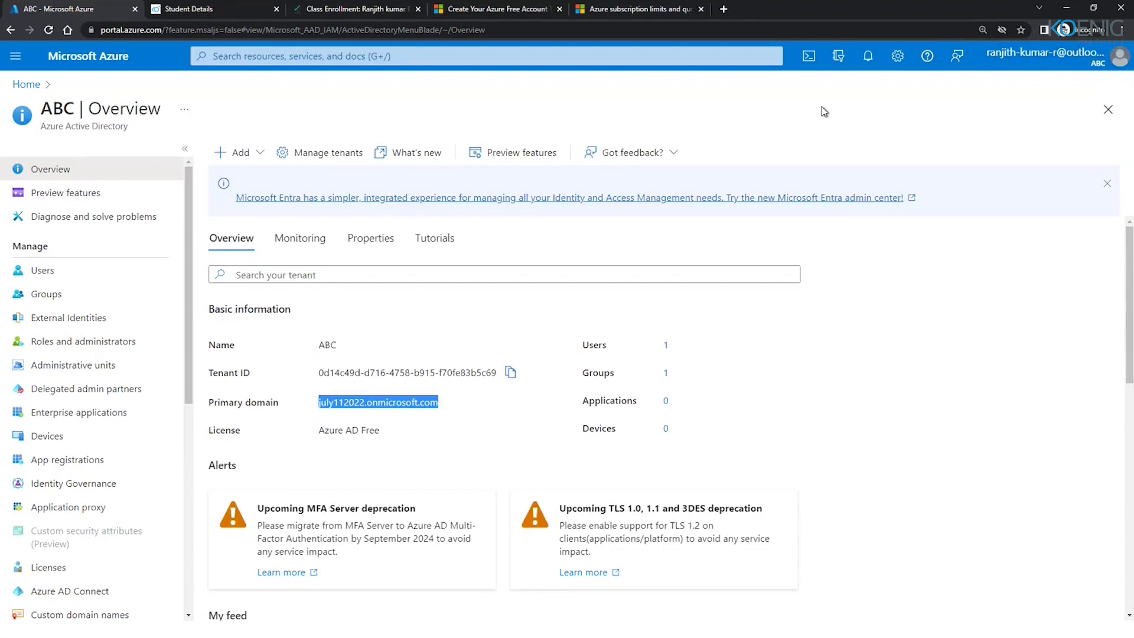
pyautogui.click(897, 56)
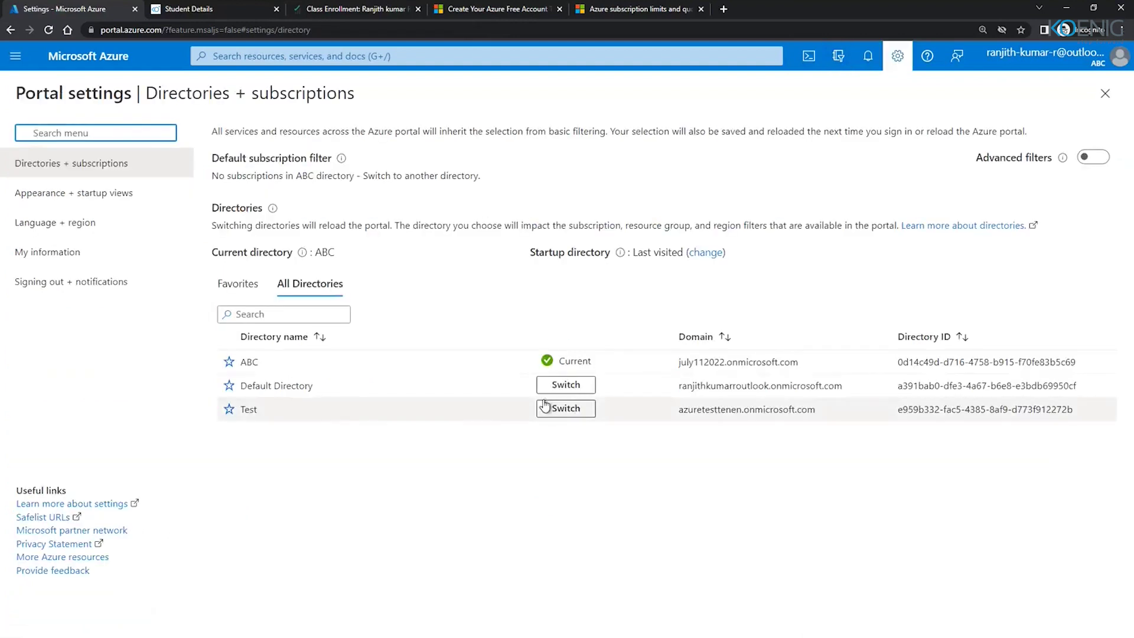
# Switch the portal to Default Directory and open its Manage tenants page to point out the organization names.
pyautogui.click(564, 387)
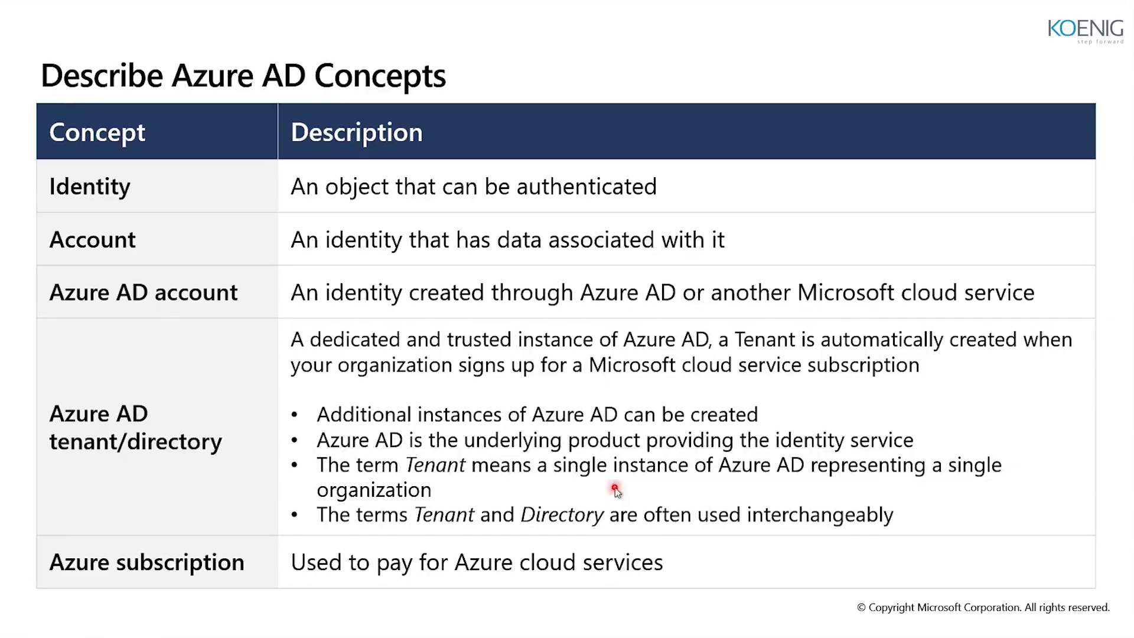
pyautogui.hotkey('alt', 'Tab')
pyautogui.click(509, 153)
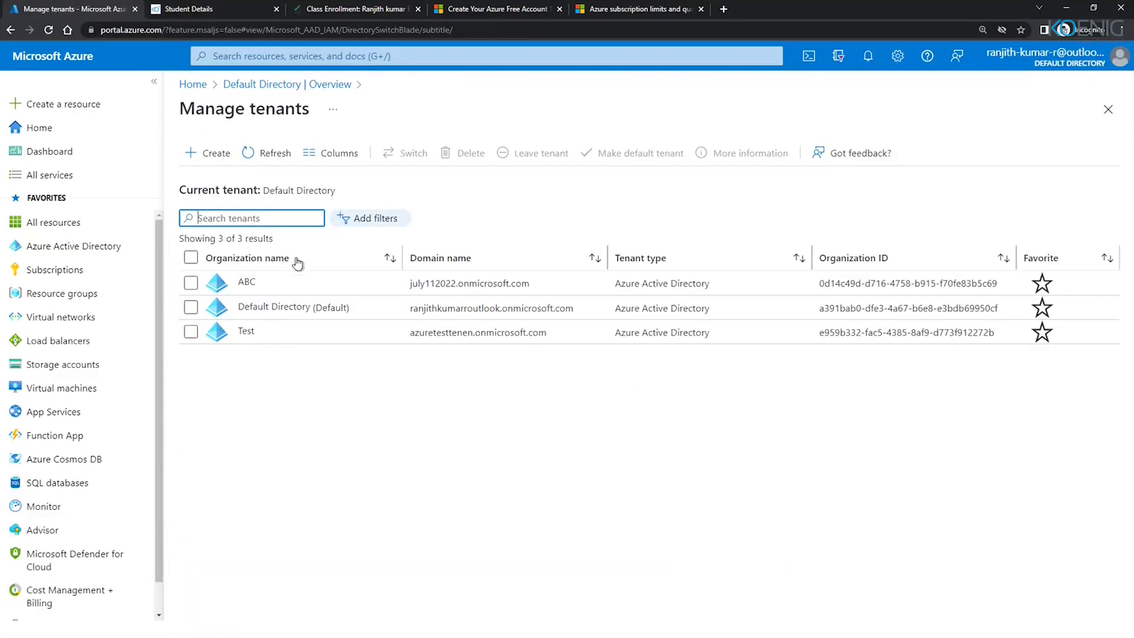
pyautogui.tripleClick(295, 260)
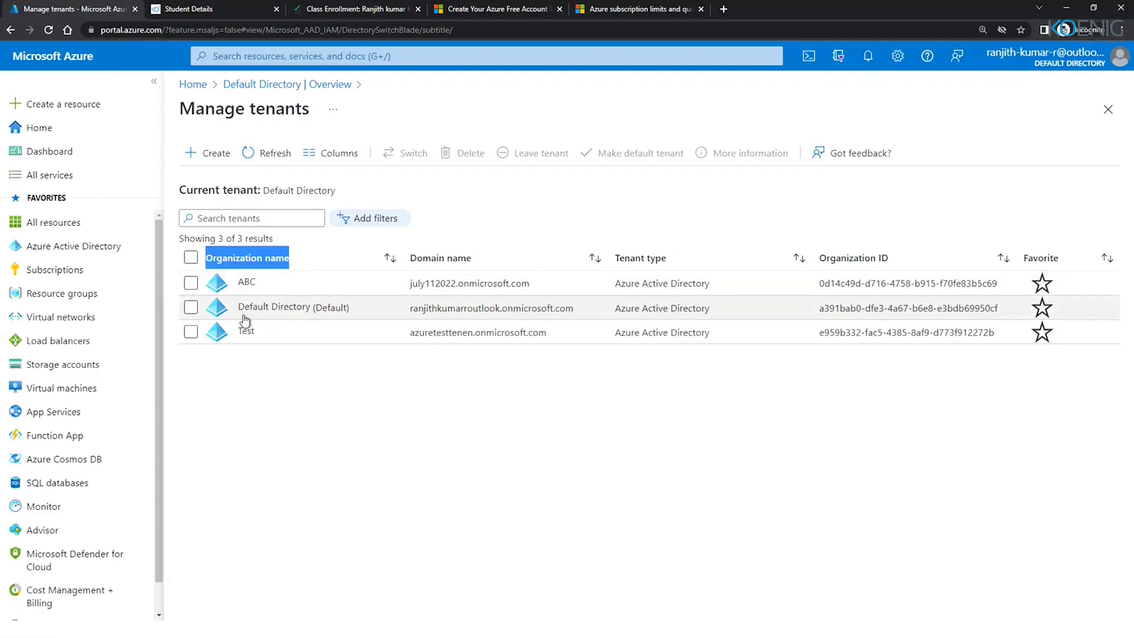
pyautogui.click(291, 402)
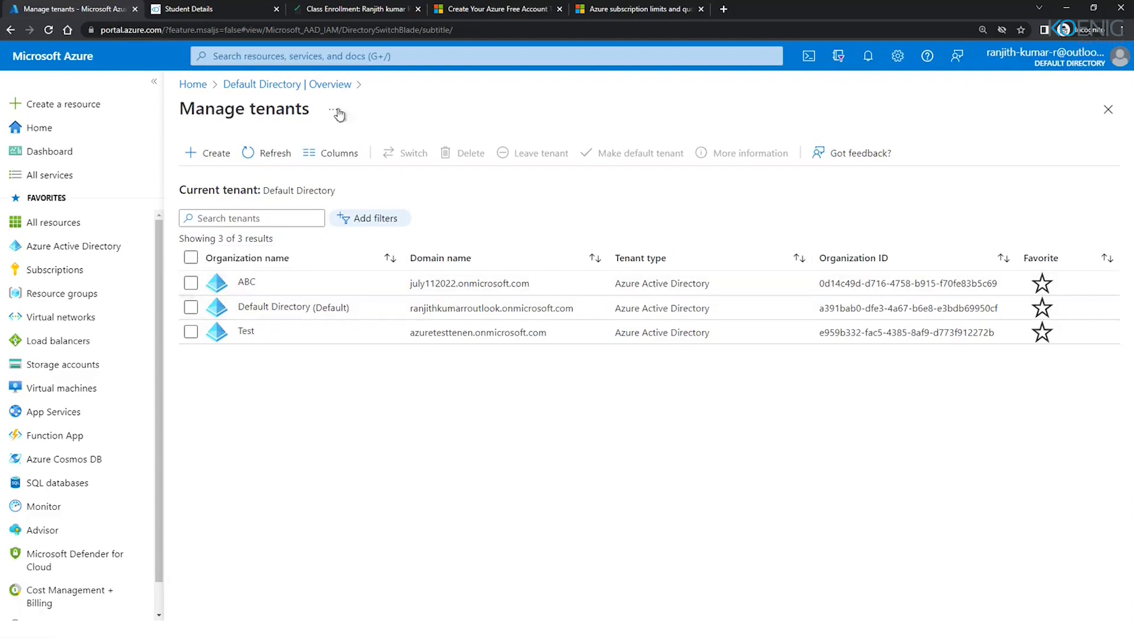
# Return to the Default Directory overview and switch to the Azure AD concepts slide to review the Azure subscription entry.
pyautogui.click(326, 85)
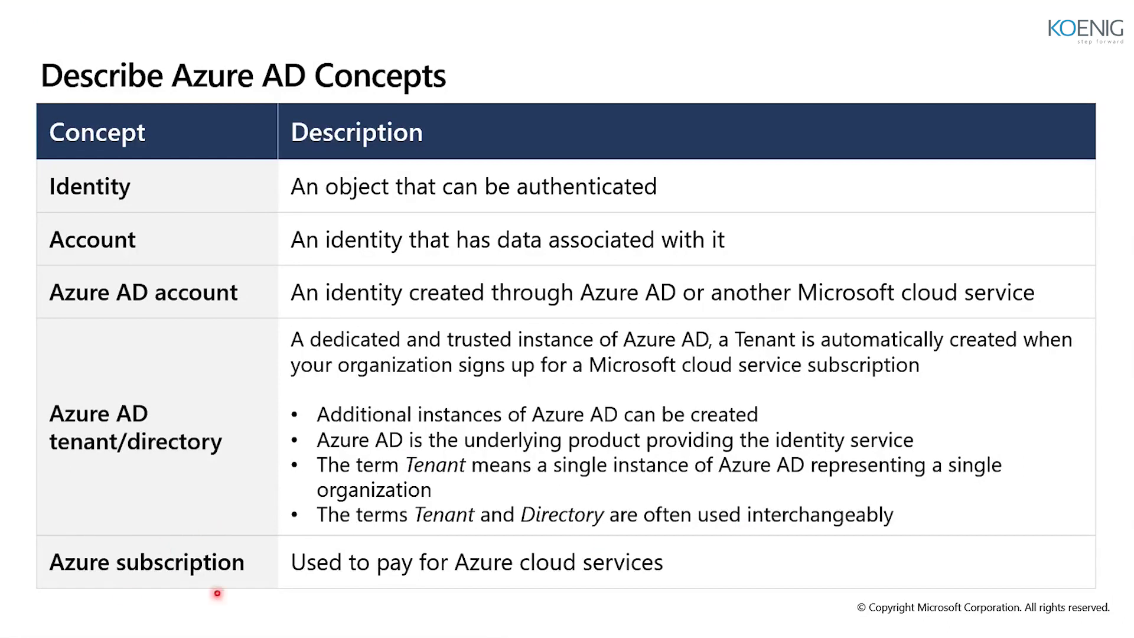
pyautogui.hotkey('alt', 'Tab')
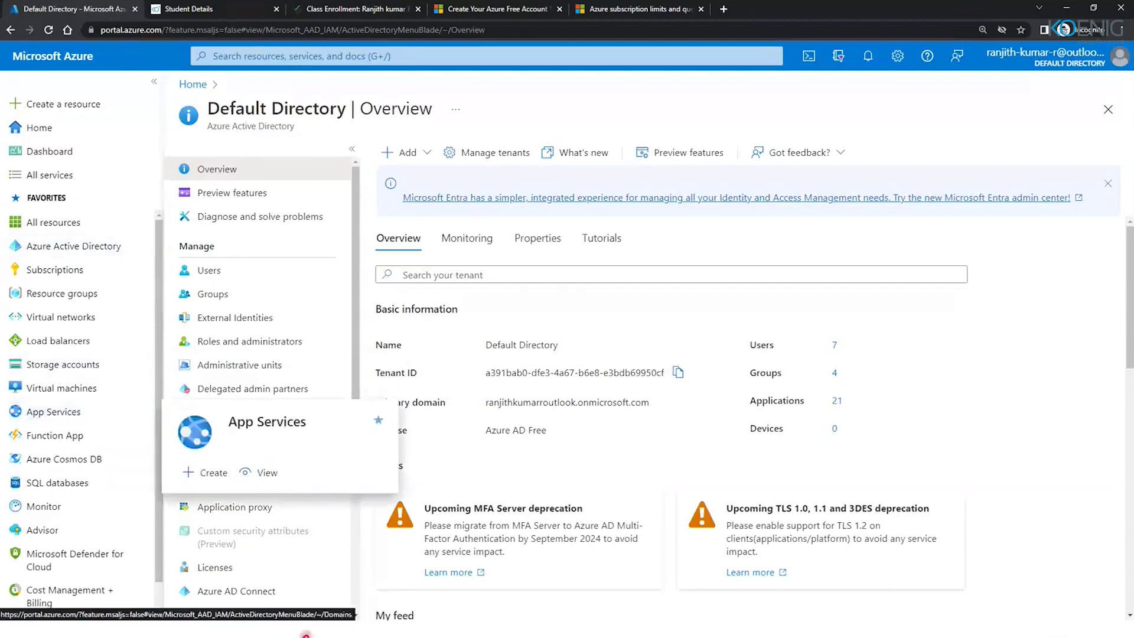
pyautogui.hotkey('alt', 'Tab')
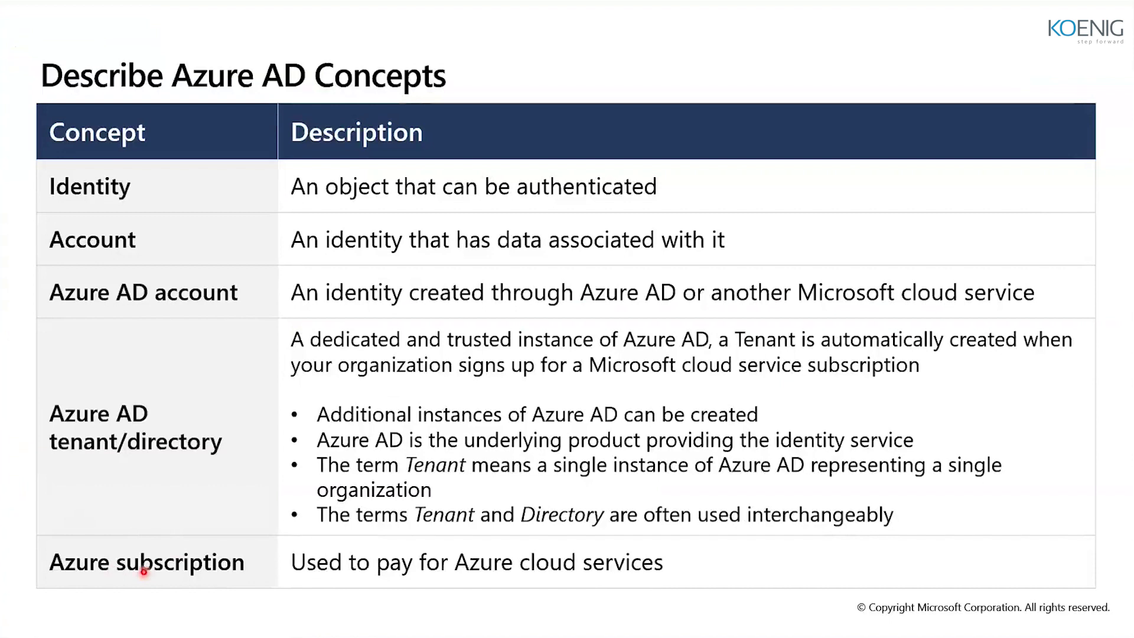